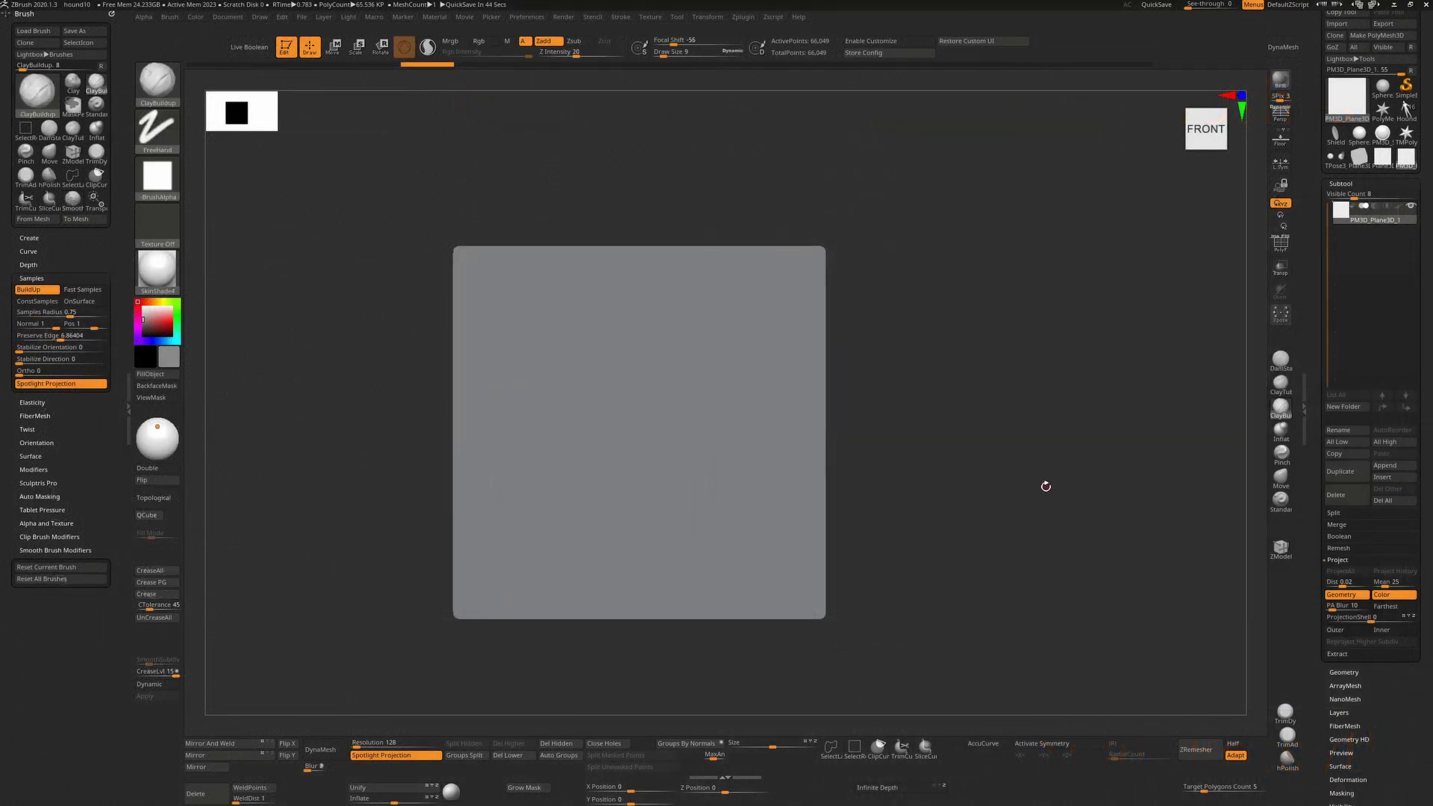
# Step: Compare the sample settings of the ClayTubes and ClayBuildup brushes
pyautogui.keyDown('alt'); pyautogui.moveTo(1040, 439); pyautogui.dragTo(1067, 435); pyautogui.keyUp('alt')
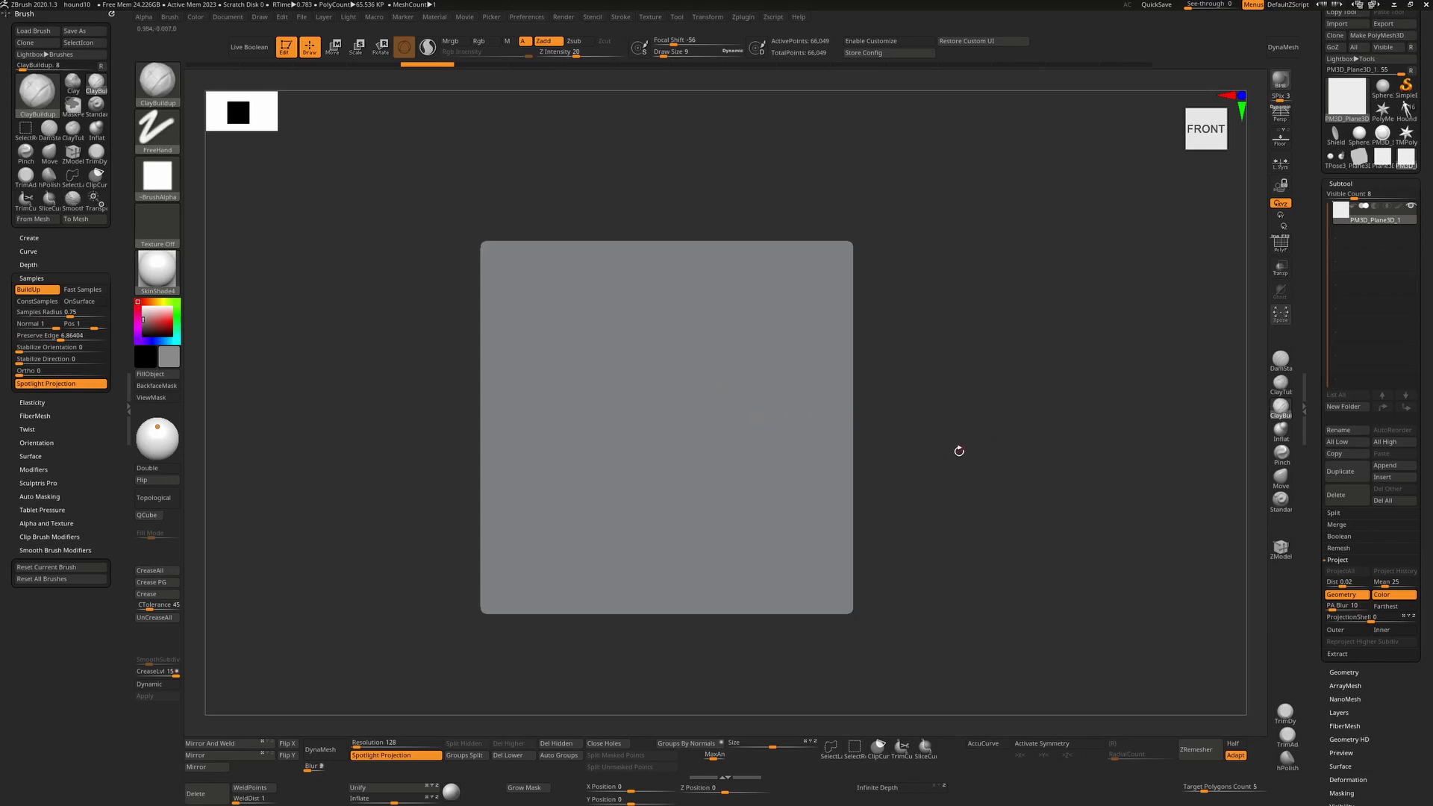
pyautogui.click(1282, 387)
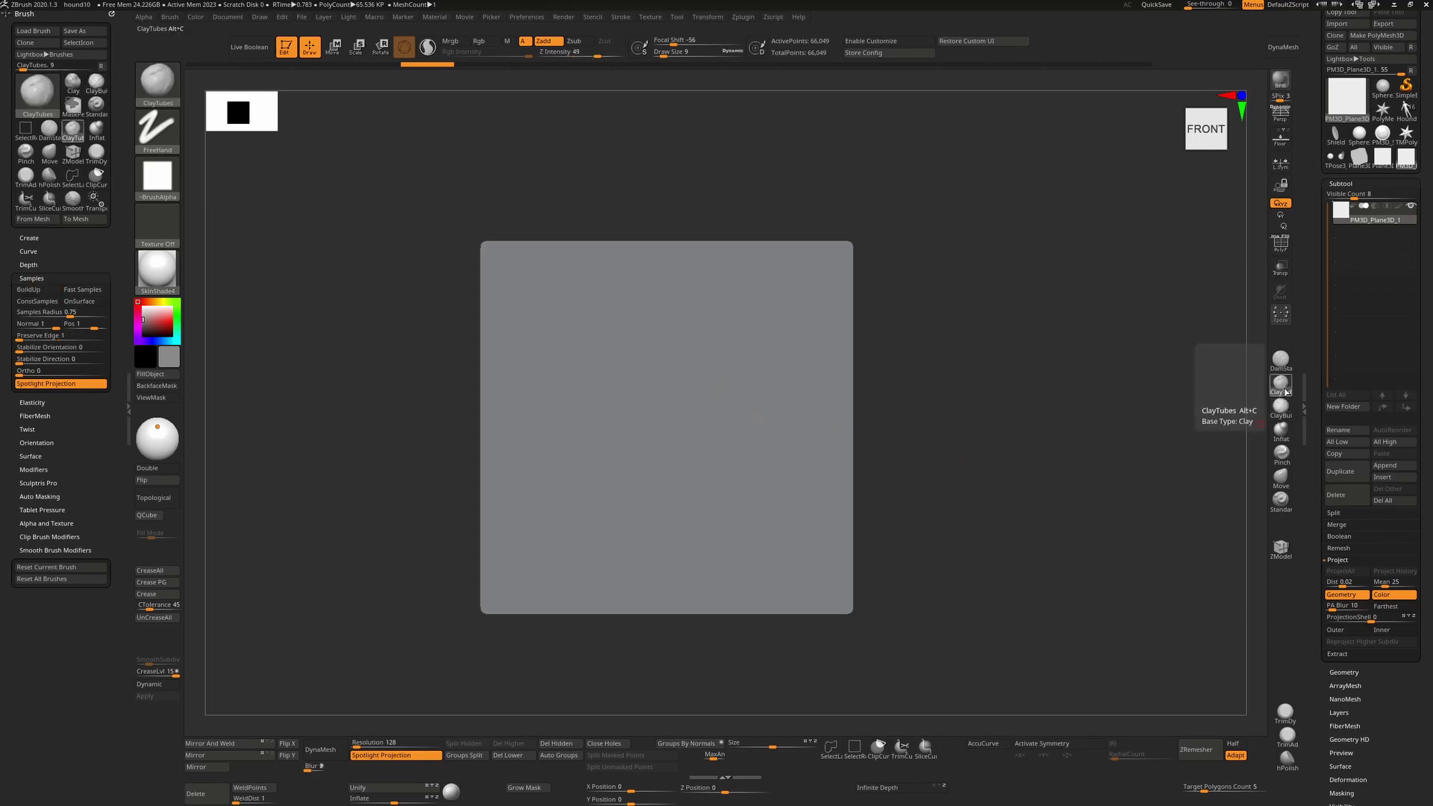
pyautogui.click(1281, 408)
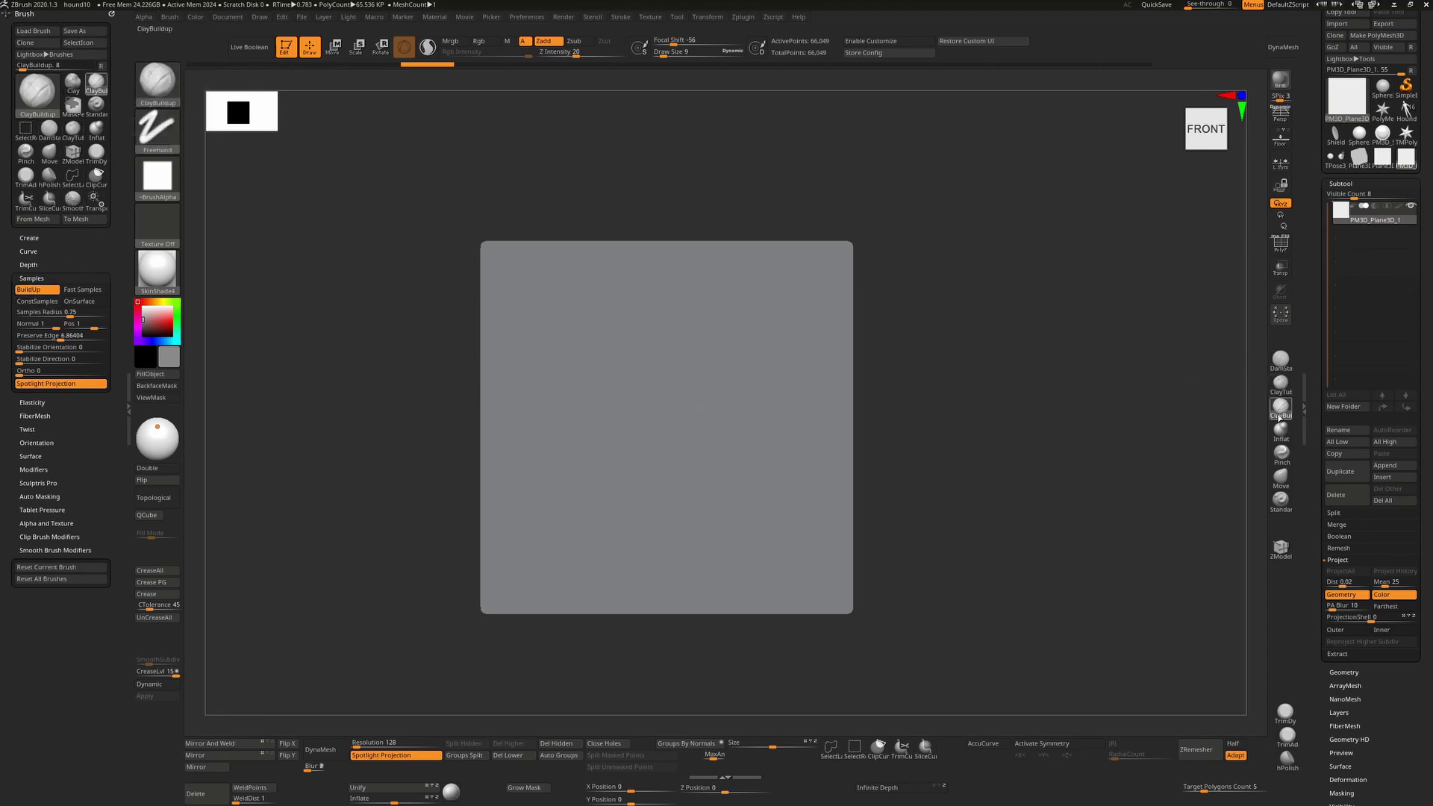
pyautogui.click(1281, 384)
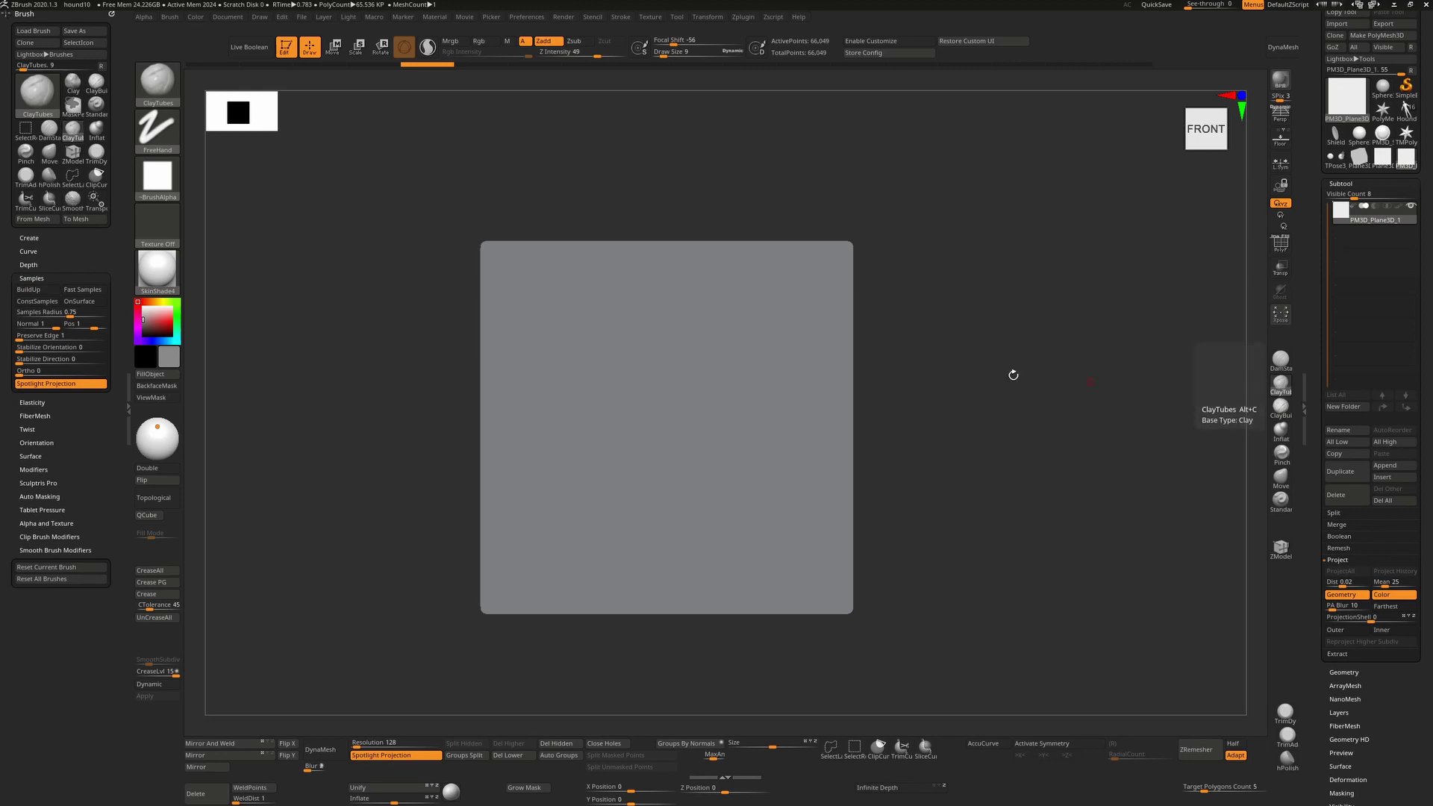
pyautogui.click(1283, 408)
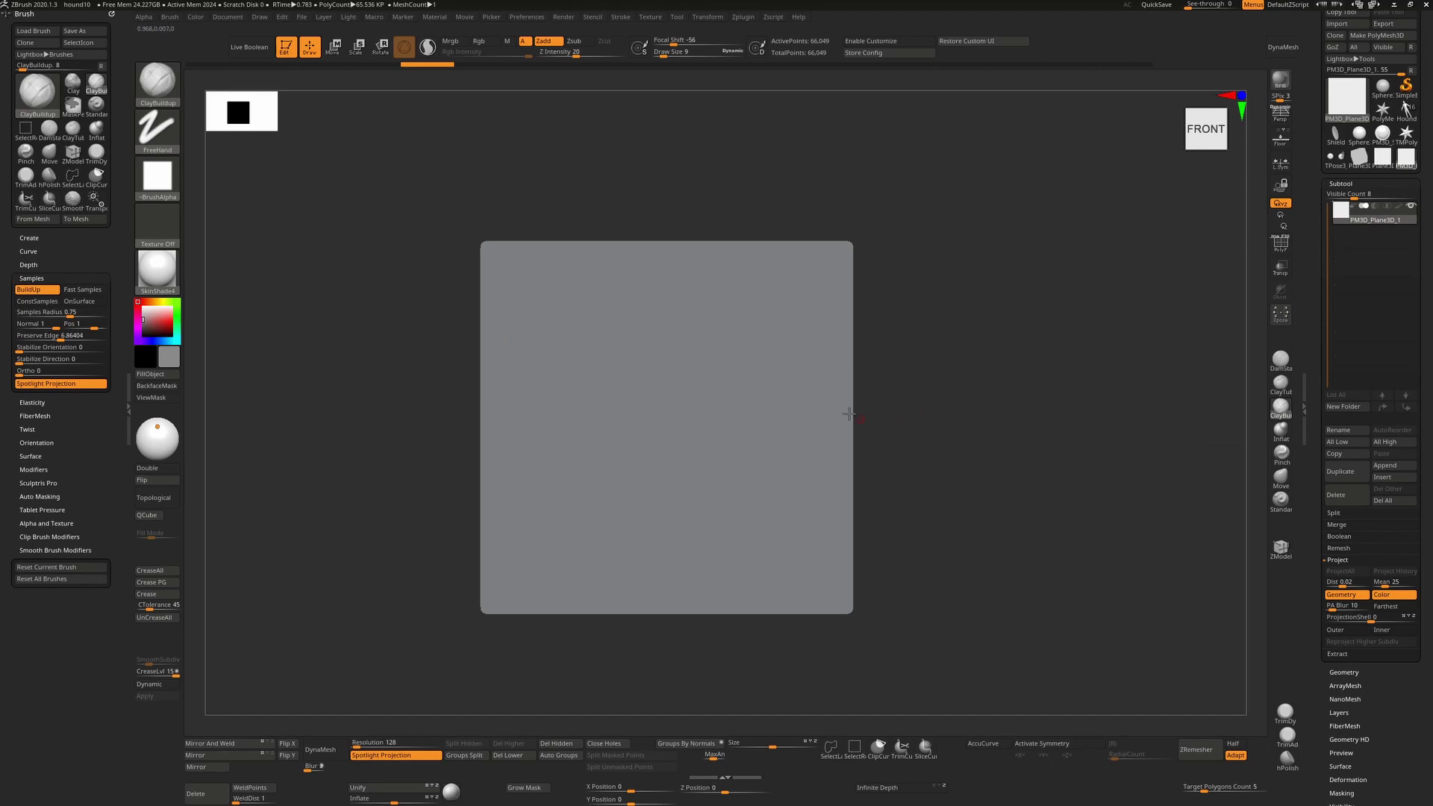
# Step: Set the draw size to 112 and sculpt a raised vertical ClayBuildup stroke in the middle of the plane
pyautogui.press('s')
pyautogui.moveTo(692, 391); pyautogui.dragTo(710, 392)
pyautogui.moveTo(701, 385)
pyautogui.keyDown('alt'); pyautogui.mouseDown(button='right')
pyautogui.moveTo(733, 399)
pyautogui.moveTo(711, 398)
pyautogui.mouseUp(button='right'); pyautogui.keyUp('alt')
pyautogui.press('s')
pyautogui.moveTo(650, 418)
pyautogui.mouseDown()
pyautogui.moveTo(654, 519)
pyautogui.moveTo(662, 375)
pyautogui.moveTo(658, 515)
pyautogui.mouseUp()
pyautogui.moveTo(1127, 427); pyautogui.dragTo(970, 465)
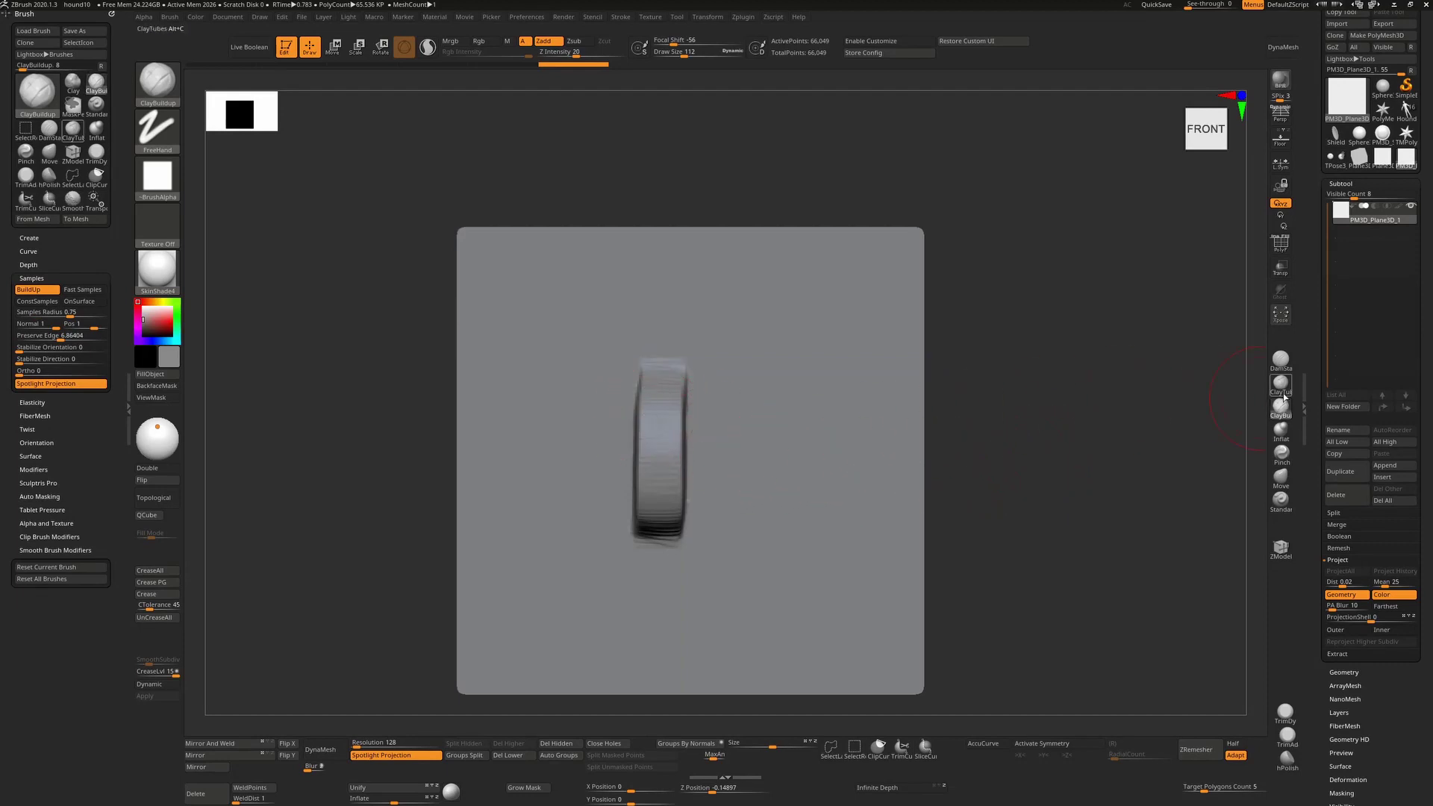
# Step: Sculpt a low, flat vertical patch with ClayTubes beside the ClayBuildup stroke on the plane
pyautogui.click(1281, 383)
pyautogui.moveTo(784, 393)
pyautogui.mouseDown()
pyautogui.moveTo(784, 512)
pyautogui.moveTo(794, 396)
pyautogui.mouseUp()
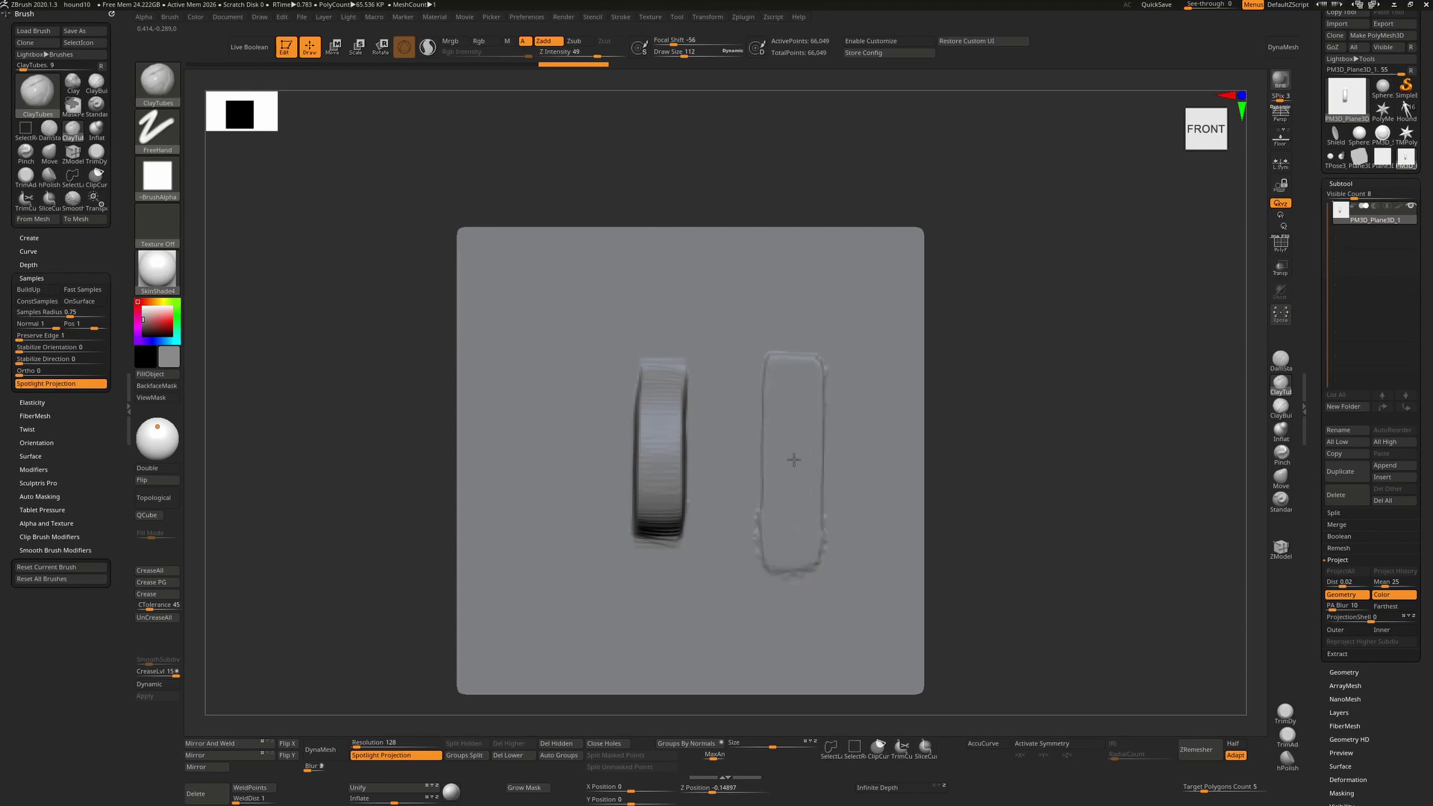
pyautogui.moveTo(789, 517)
pyautogui.mouseDown()
pyautogui.moveTo(761, 373)
pyautogui.moveTo(745, 418)
pyautogui.moveTo(763, 472)
pyautogui.mouseUp()
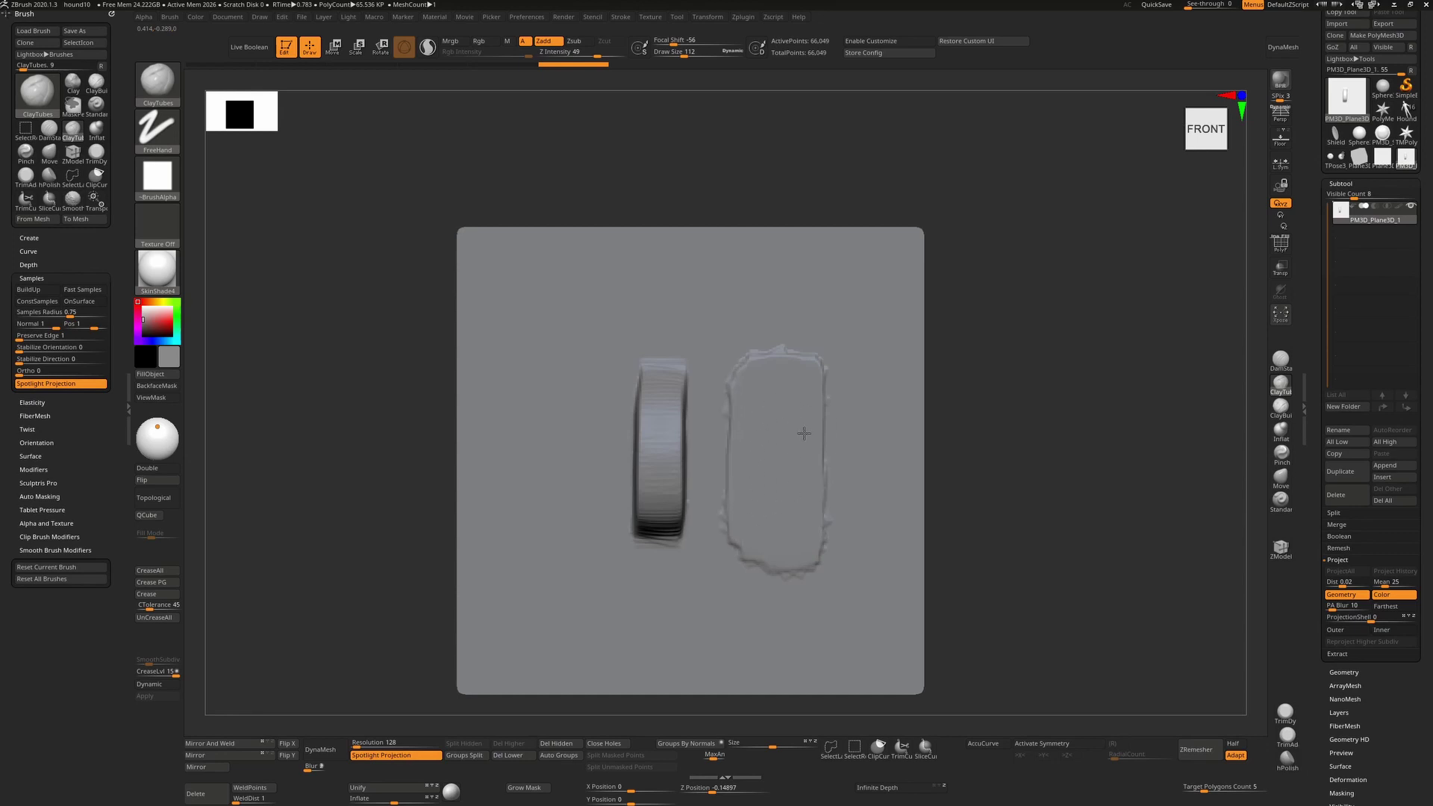
pyautogui.moveTo(806, 413)
pyautogui.mouseDown()
pyautogui.moveTo(833, 523)
pyautogui.moveTo(858, 374)
pyautogui.moveTo(843, 469)
pyautogui.mouseUp()
# Step: Undo all the clay strokes on the plane
pyautogui.hotkey('ctrl', 'z')
pyautogui.hotkey('ctrl', 'z')
pyautogui.hotkey('ctrl', 'z')
pyautogui.hotkey('ctrl', 'z')
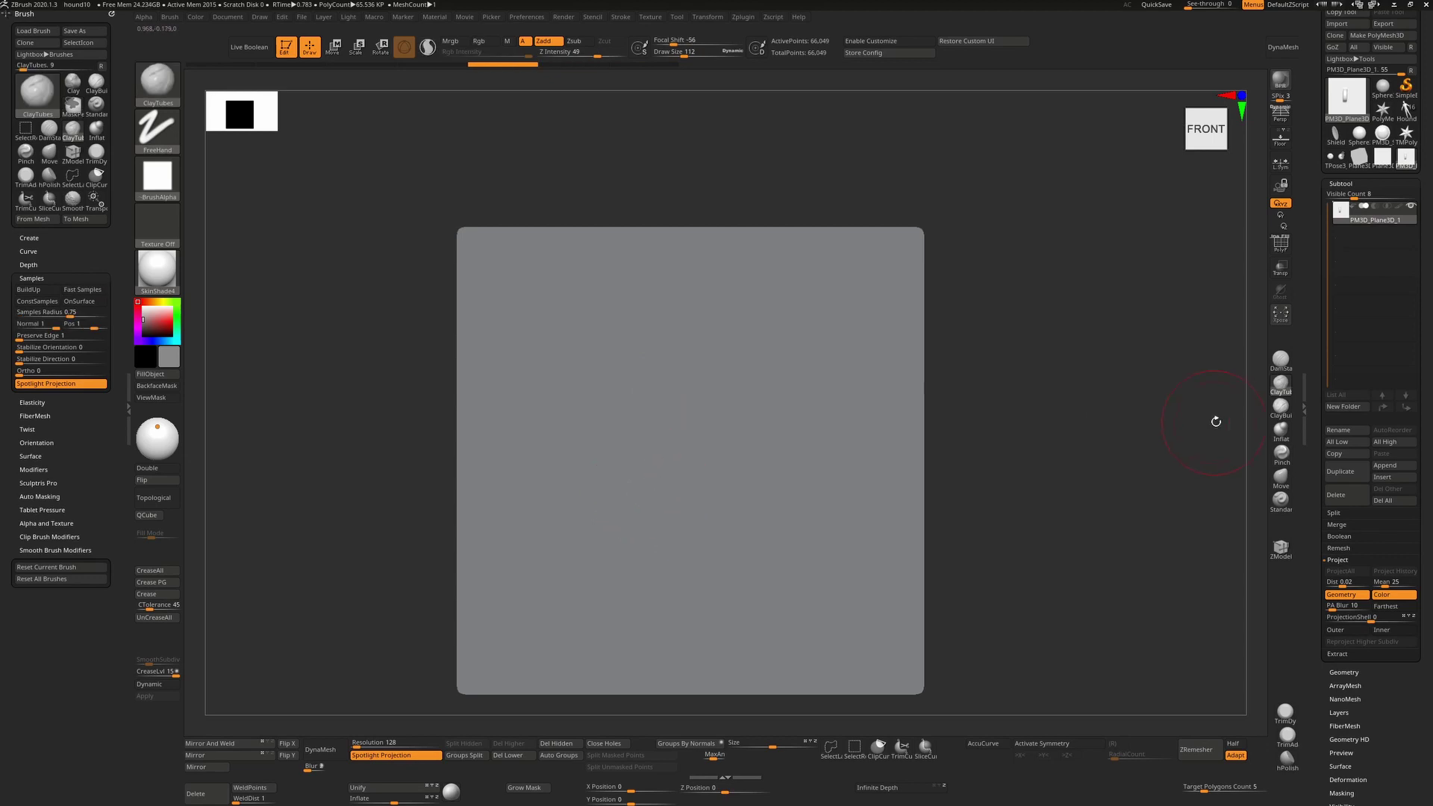
# Step: Try ClayBuildup strokes across the middle of the plane, undoing each attempt
pyautogui.click(1283, 411)
pyautogui.moveTo(649, 426)
pyautogui.mouseDown()
pyautogui.moveTo(668, 448)
pyautogui.moveTo(661, 541)
pyautogui.moveTo(645, 370)
pyautogui.moveTo(630, 515)
pyautogui.moveTo(612, 351)
pyautogui.moveTo(601, 522)
pyautogui.moveTo(609, 486)
pyautogui.moveTo(597, 396)
pyautogui.moveTo(583, 388)
pyautogui.moveTo(567, 478)
pyautogui.moveTo(575, 418)
pyautogui.moveTo(642, 545)
pyautogui.moveTo(613, 369)
pyautogui.moveTo(592, 517)
pyautogui.moveTo(579, 388)
pyautogui.moveTo(589, 522)
pyautogui.mouseUp()
pyautogui.hotkey('ctrl', 'z')
pyautogui.hotkey('ctrl', 'z')
pyautogui.moveTo(600, 416)
pyautogui.mouseDown()
pyautogui.moveTo(575, 499)
pyautogui.moveTo(594, 403)
pyautogui.moveTo(612, 523)
pyautogui.moveTo(635, 388)
pyautogui.moveTo(645, 531)
pyautogui.moveTo(657, 418)
pyautogui.moveTo(720, 457)
pyautogui.mouseUp()
pyautogui.hotkey('ctrl', 'z')
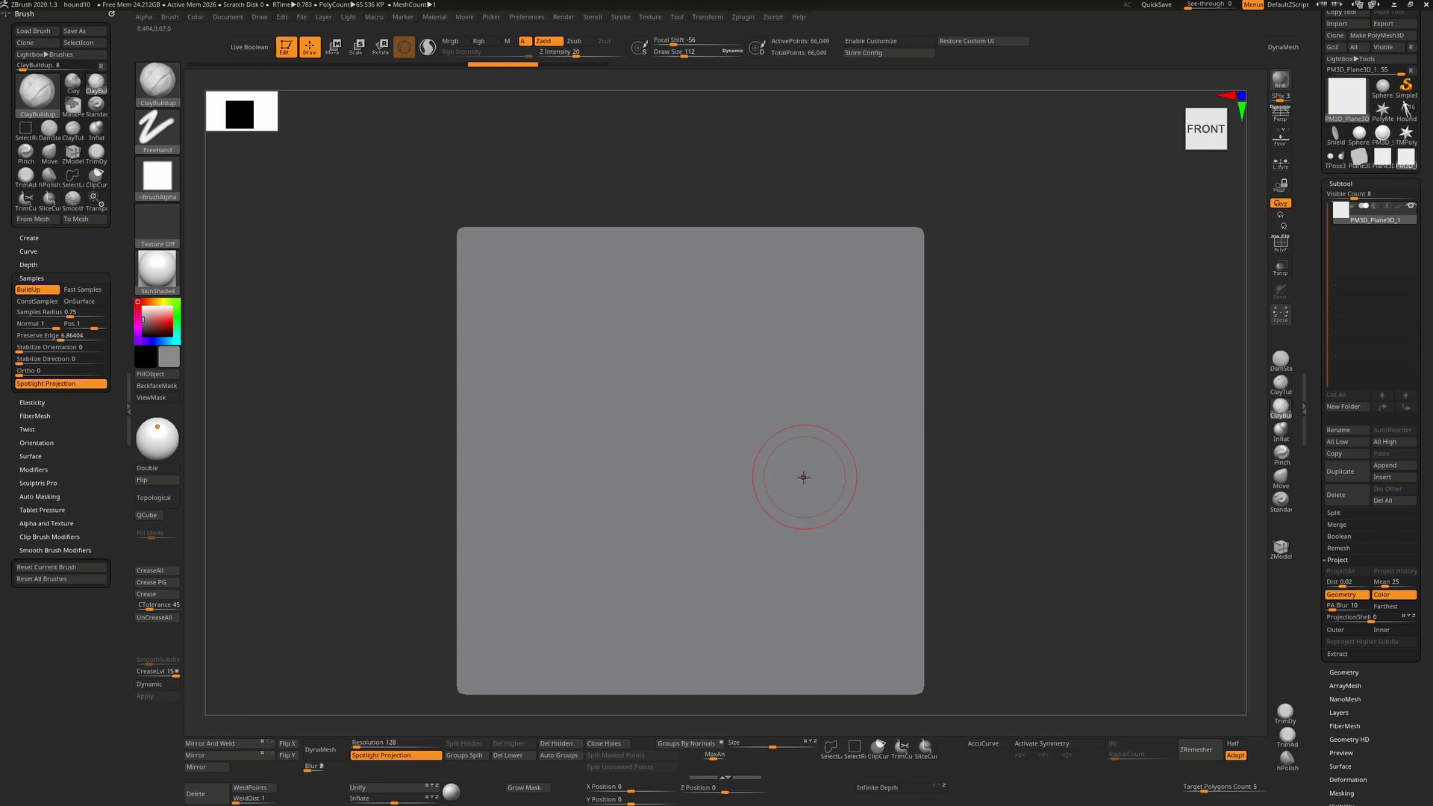
# Step: Try a ClayTubes stroke across the plane and undo it
pyautogui.click(1281, 384)
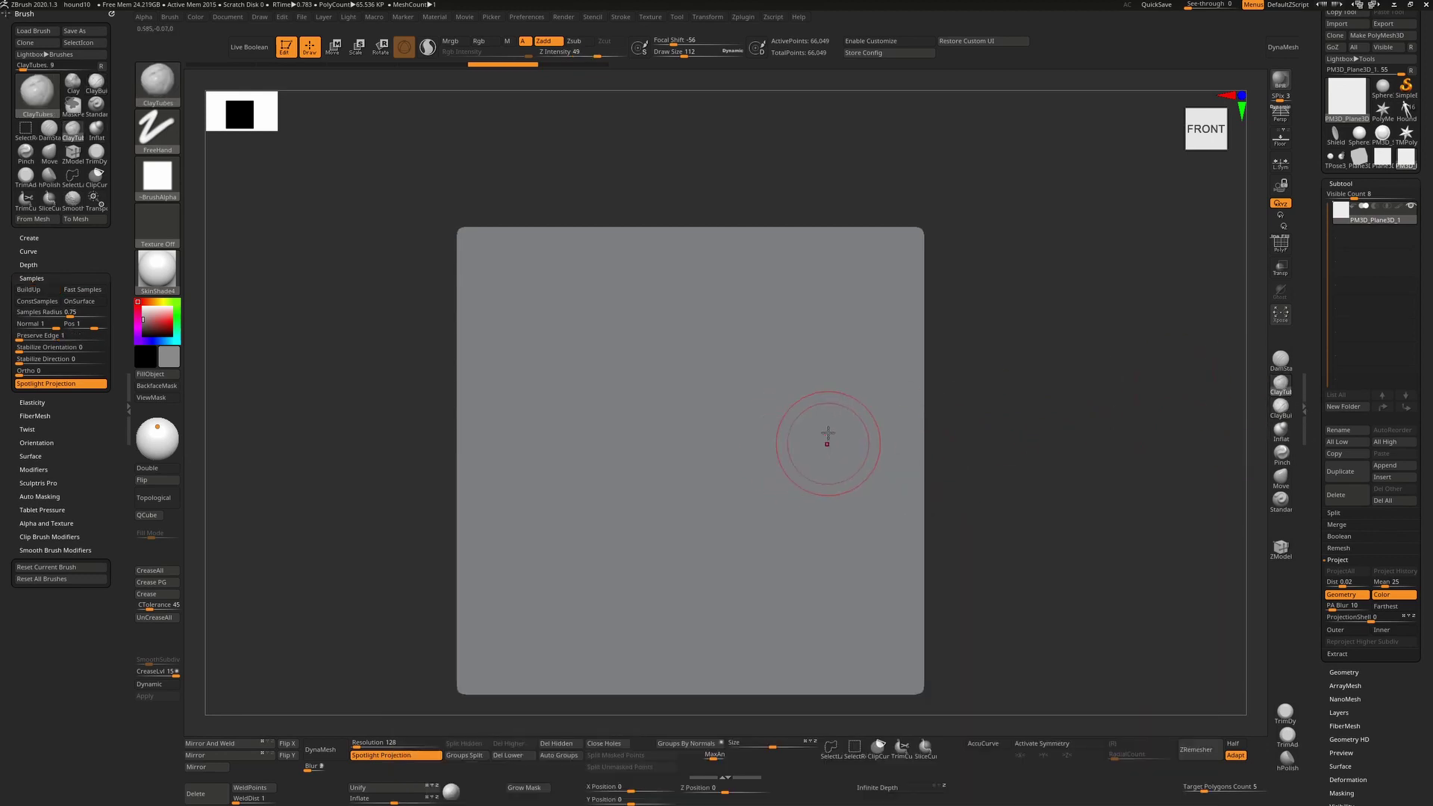
pyautogui.moveTo(827, 415)
pyautogui.mouseDown()
pyautogui.moveTo(809, 523)
pyautogui.moveTo(784, 362)
pyautogui.moveTo(769, 523)
pyautogui.moveTo(766, 375)
pyautogui.moveTo(739, 377)
pyautogui.moveTo(719, 560)
pyautogui.mouseUp()
pyautogui.hotkey('ctrl', 'z')
# Step: Build up a tall vertical ridge on the plane with repeated ClayTubes strokes at draw size 126 and check its profile from below
pyautogui.moveTo(688, 380)
pyautogui.mouseDown()
pyautogui.moveTo(666, 514)
pyautogui.moveTo(680, 483)
pyautogui.mouseUp()
pyautogui.moveTo(686, 380); pyautogui.dragTo(674, 520)
pyautogui.moveTo(676, 459); pyautogui.dragTo(670, 532)
pyautogui.moveTo(679, 364)
pyautogui.mouseDown()
pyautogui.moveTo(670, 539)
pyautogui.moveTo(679, 396)
pyautogui.moveTo(668, 522)
pyautogui.mouseUp()
pyautogui.moveTo(674, 392); pyautogui.dragTo(672, 522)
pyautogui.moveTo(1040, 462)
pyautogui.mouseDown()
pyautogui.moveTo(1045, 377)
pyautogui.moveTo(1062, 371)
pyautogui.moveTo(702, 317)
pyautogui.mouseUp()
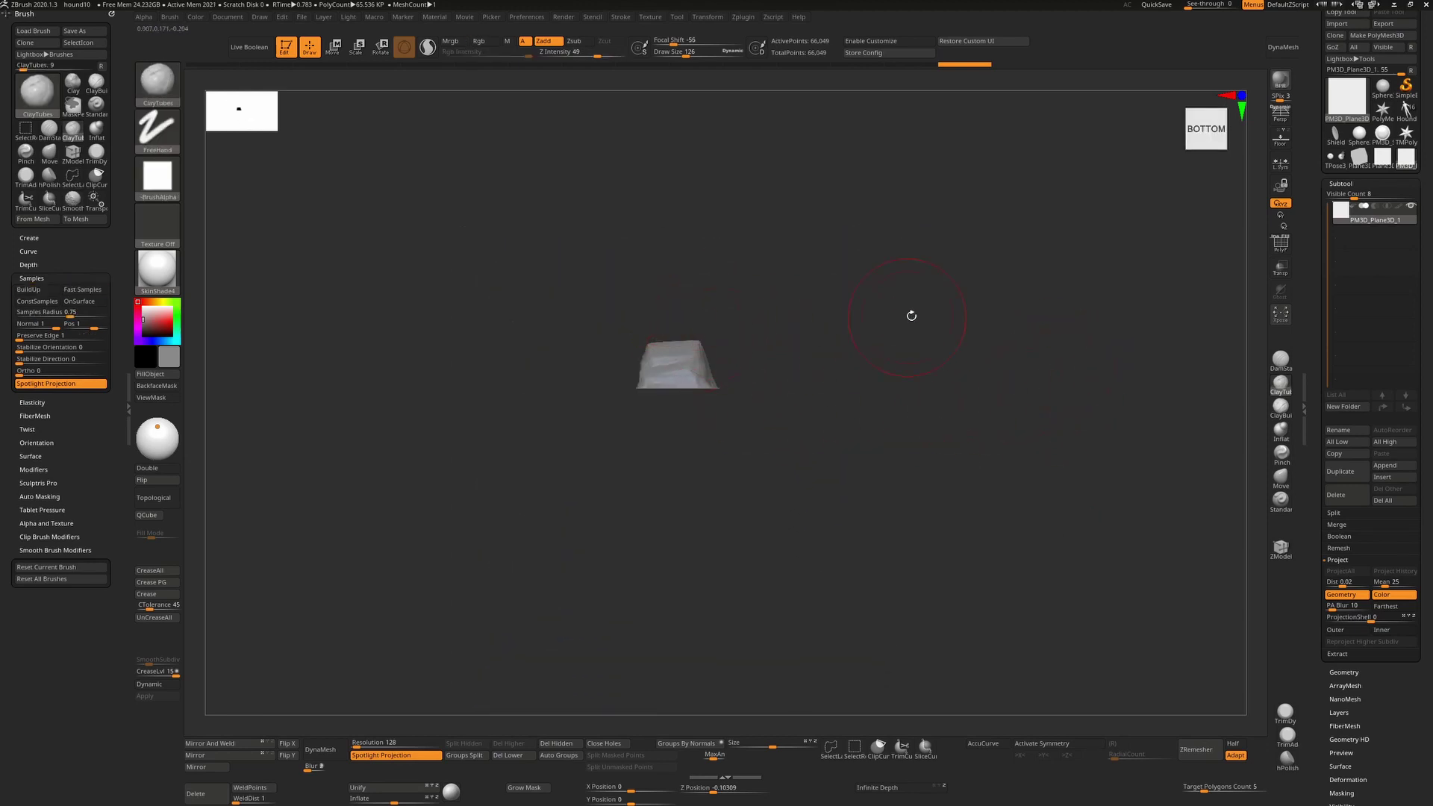
pyautogui.moveTo(912, 316); pyautogui.dragTo(839, 416)
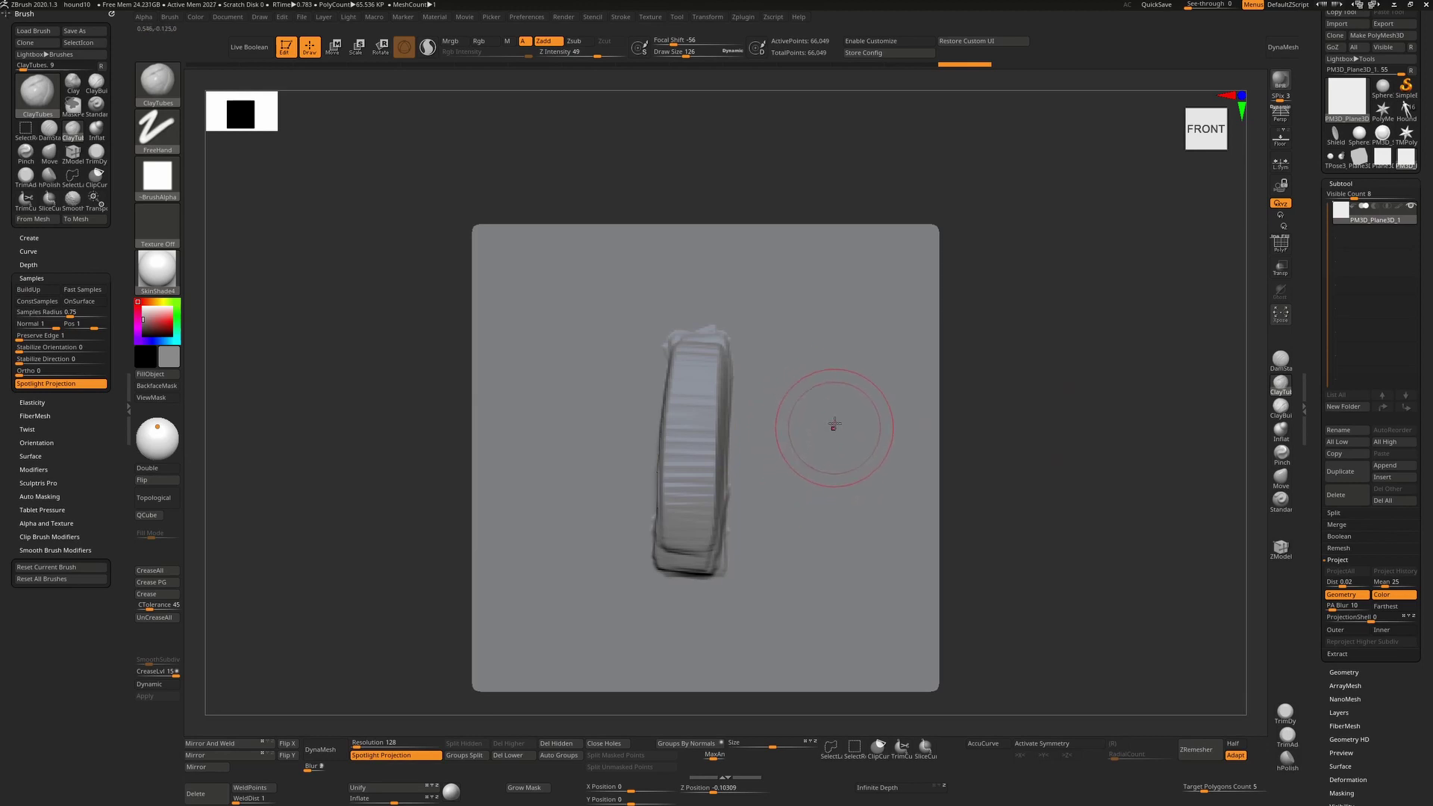
# Step: Broaden the ridge into a wide mound with further ClayTubes strokes on both sides and view it from below
pyautogui.moveTo(1019, 377); pyautogui.dragTo(819, 357)
pyautogui.keyDown('shift'); pyautogui.moveTo(1064, 367); pyautogui.dragTo(915, 439); pyautogui.keyUp('shift')
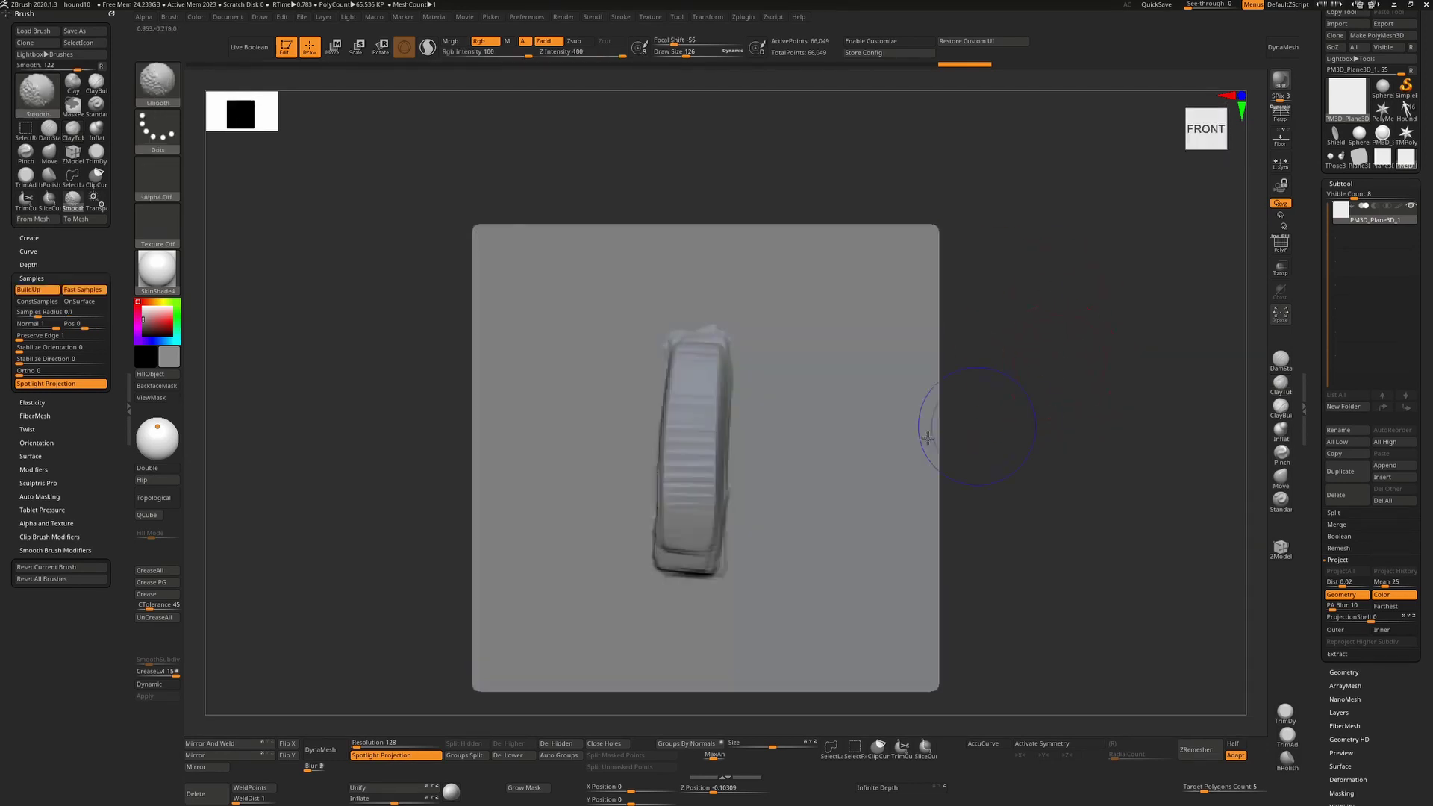
pyautogui.moveTo(823, 392); pyautogui.dragTo(816, 531)
pyautogui.moveTo(822, 392)
pyautogui.mouseDown()
pyautogui.moveTo(819, 483)
pyautogui.moveTo(783, 448)
pyautogui.moveTo(765, 456)
pyautogui.moveTo(776, 468)
pyautogui.moveTo(746, 356)
pyautogui.moveTo(761, 416)
pyautogui.moveTo(744, 391)
pyautogui.moveTo(676, 374)
pyautogui.moveTo(664, 493)
pyautogui.moveTo(657, 373)
pyautogui.moveTo(654, 481)
pyautogui.mouseUp()
pyautogui.moveTo(626, 433)
pyautogui.mouseDown()
pyautogui.moveTo(605, 523)
pyautogui.moveTo(600, 459)
pyautogui.mouseUp()
pyautogui.moveTo(586, 389)
pyautogui.mouseDown()
pyautogui.moveTo(589, 523)
pyautogui.moveTo(635, 530)
pyautogui.moveTo(657, 385)
pyautogui.moveTo(724, 508)
pyautogui.moveTo(754, 373)
pyautogui.moveTo(801, 454)
pyautogui.moveTo(821, 396)
pyautogui.moveTo(777, 522)
pyautogui.moveTo(739, 515)
pyautogui.moveTo(704, 429)
pyautogui.moveTo(657, 515)
pyautogui.moveTo(638, 388)
pyautogui.moveTo(597, 530)
pyautogui.moveTo(603, 434)
pyautogui.moveTo(642, 396)
pyautogui.moveTo(672, 523)
pyautogui.moveTo(724, 373)
pyautogui.moveTo(749, 491)
pyautogui.moveTo(799, 407)
pyautogui.moveTo(839, 433)
pyautogui.moveTo(784, 523)
pyautogui.moveTo(730, 443)
pyautogui.moveTo(642, 507)
pyautogui.moveTo(609, 396)
pyautogui.moveTo(586, 522)
pyautogui.moveTo(612, 384)
pyautogui.moveTo(720, 515)
pyautogui.moveTo(780, 373)
pyautogui.moveTo(814, 412)
pyautogui.moveTo(799, 519)
pyautogui.moveTo(747, 380)
pyautogui.moveTo(695, 515)
pyautogui.moveTo(657, 460)
pyautogui.moveTo(597, 493)
pyautogui.moveTo(608, 400)
pyautogui.moveTo(665, 459)
pyautogui.moveTo(726, 405)
pyautogui.moveTo(756, 478)
pyautogui.moveTo(789, 422)
pyautogui.mouseUp()
pyautogui.moveTo(1046, 419)
pyautogui.mouseDown()
pyautogui.moveTo(1149, 301)
pyautogui.moveTo(1127, 314)
pyautogui.mouseUp()
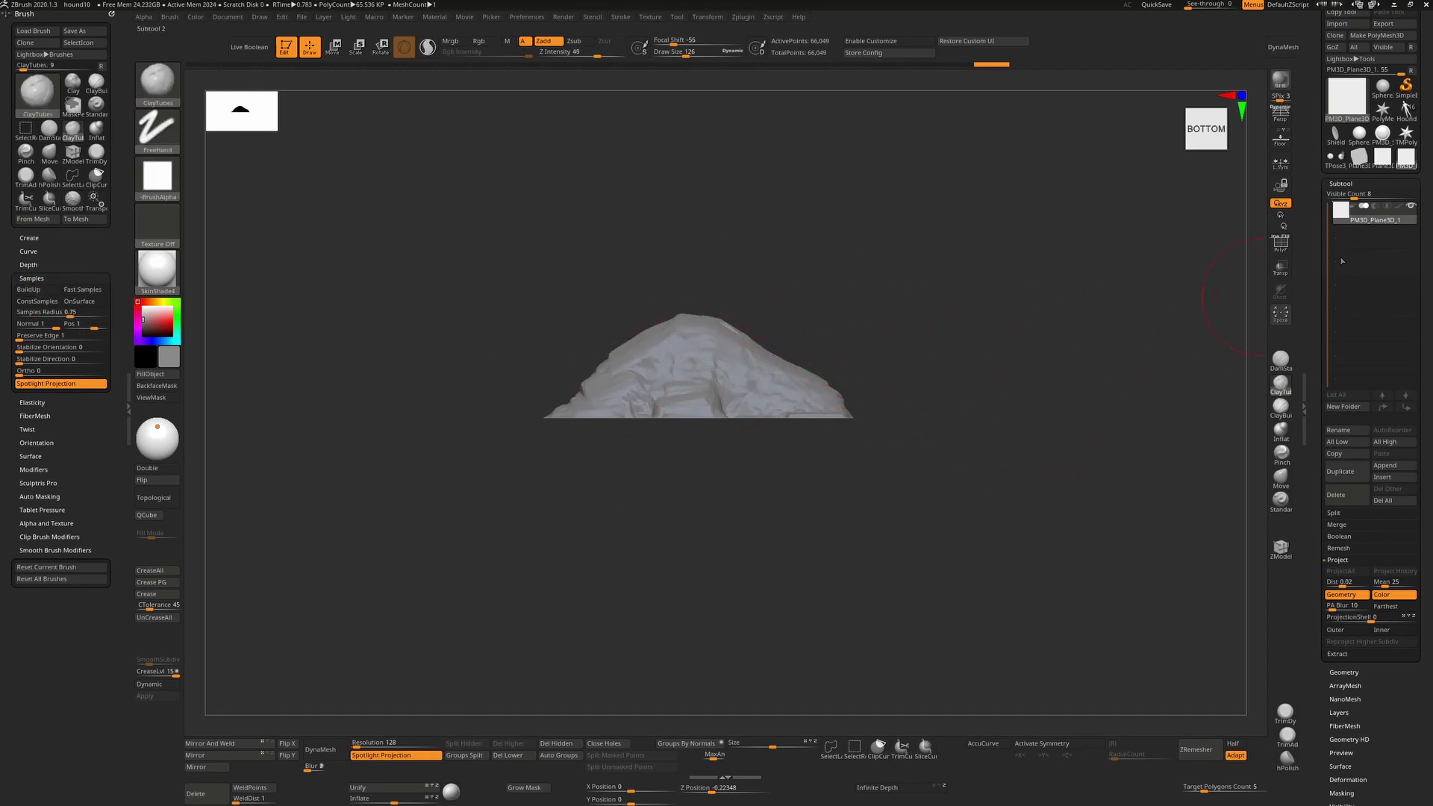
# Step: Scrub through the undo history to compare the mound's build-up stages
pyautogui.moveTo(990, 54)
pyautogui.mouseDown()
pyautogui.moveTo(722, 57)
pyautogui.moveTo(744, 55)
pyautogui.mouseUp()
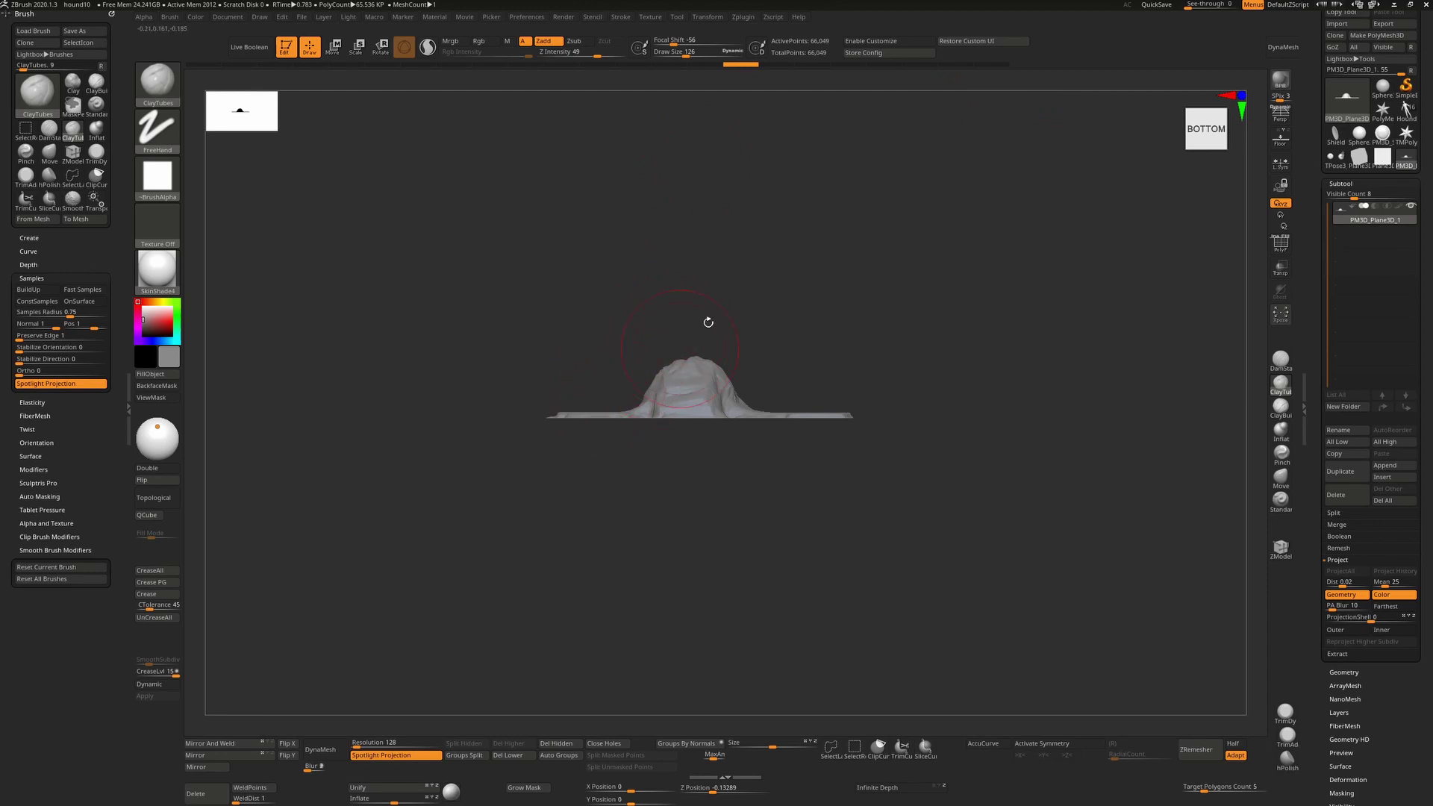
pyautogui.moveTo(743, 64)
pyautogui.mouseDown()
pyautogui.moveTo(945, 52)
pyautogui.moveTo(792, 60)
pyautogui.mouseUp()
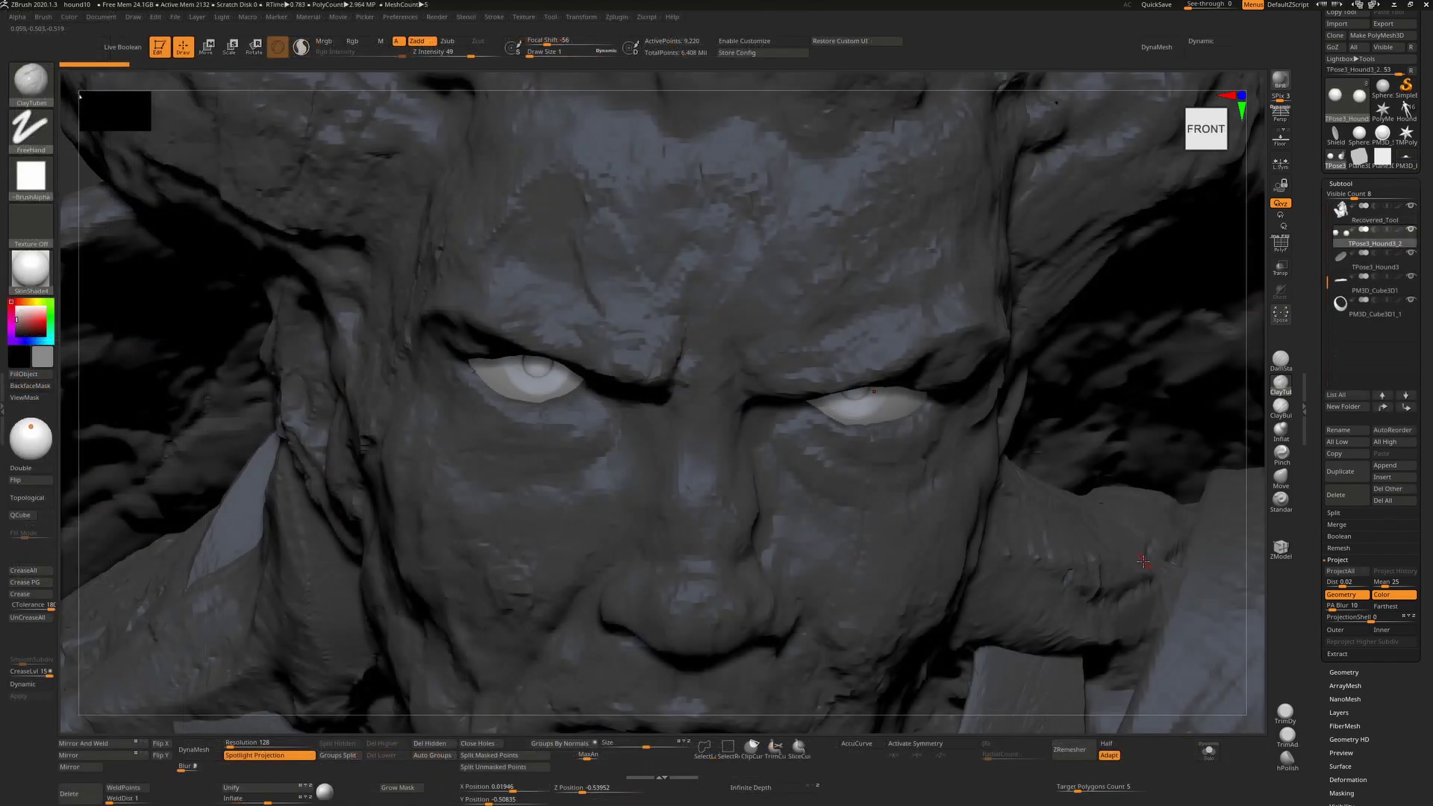
# Step: Make the Recovered_Tool subtool active and set the draw size to 7 for working on the character's cheek
pyautogui.keyDown('ctrl'); pyautogui.moveTo(1142, 580); pyautogui.dragTo(988, 328, button='right'); pyautogui.keyUp('ctrl')
pyautogui.moveTo(1175, 304); pyautogui.dragTo(1174, 294, button='right')
pyautogui.keyDown('ctrl'); pyautogui.moveTo(1059, 380); pyautogui.dragTo(966, 436, button='right'); pyautogui.keyUp('ctrl')
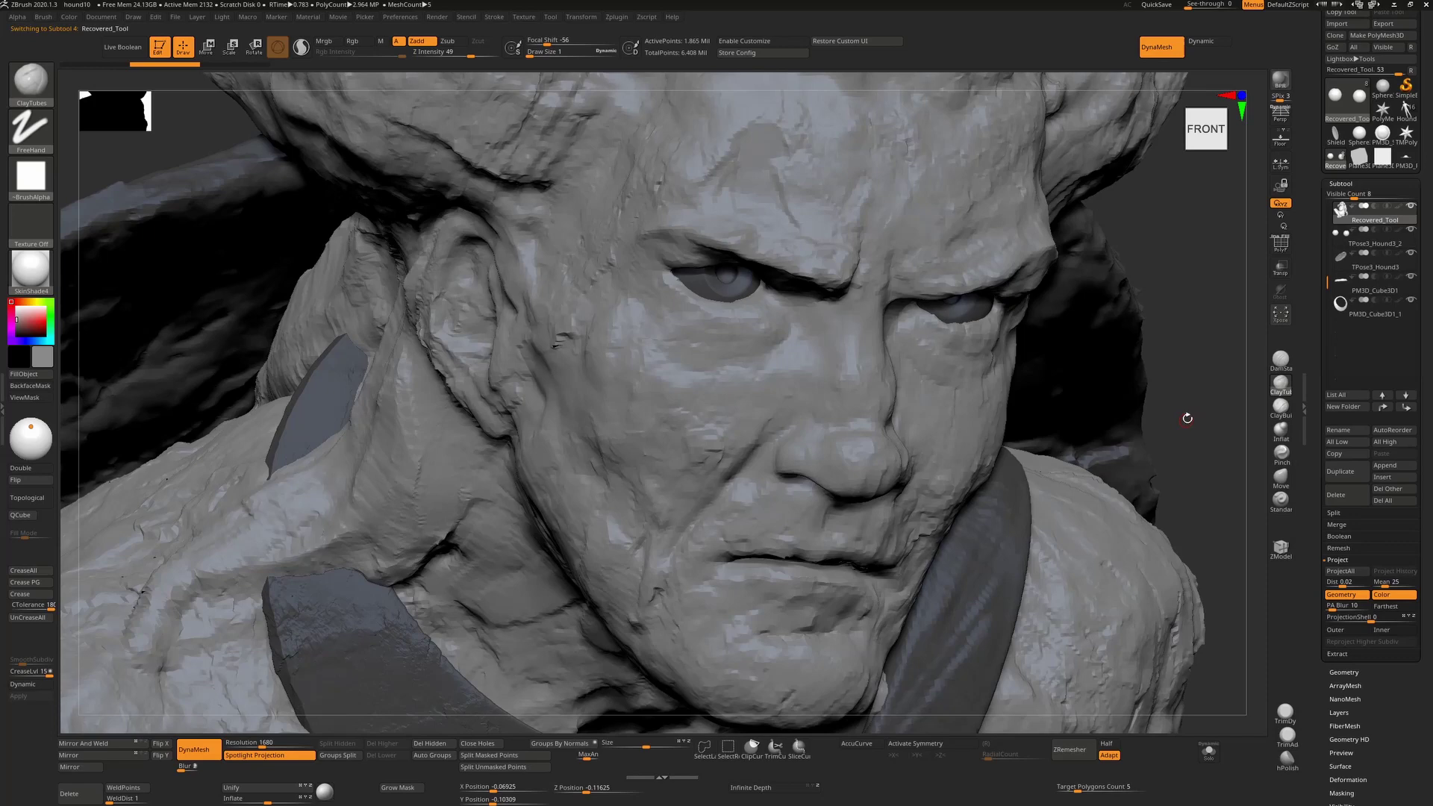
pyautogui.moveTo(1185, 418); pyautogui.dragTo(696, 404, button='right')
pyautogui.press('s')
pyautogui.moveTo(619, 372)
pyautogui.mouseDown()
pyautogui.moveTo(639, 373)
pyautogui.moveTo(615, 375)
pyautogui.mouseUp()
pyautogui.press('s')
pyautogui.keyDown('alt'); pyautogui.moveTo(629, 376); pyautogui.dragTo(656, 392, button='right'); pyautogui.keyUp('alt')
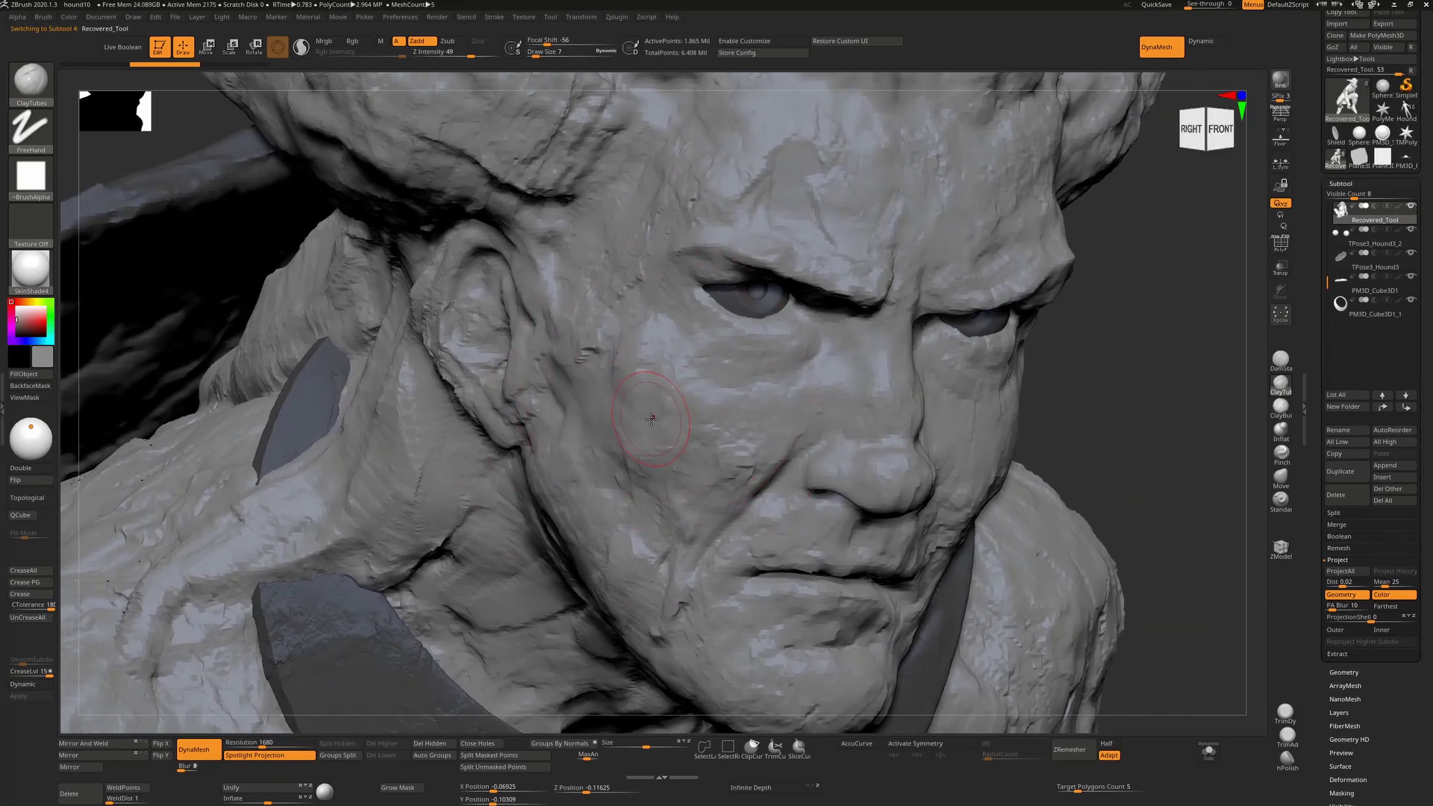
# Step: Try a ClayBuildup stroke down the temple and cheek and undo it
pyautogui.click(1279, 418)
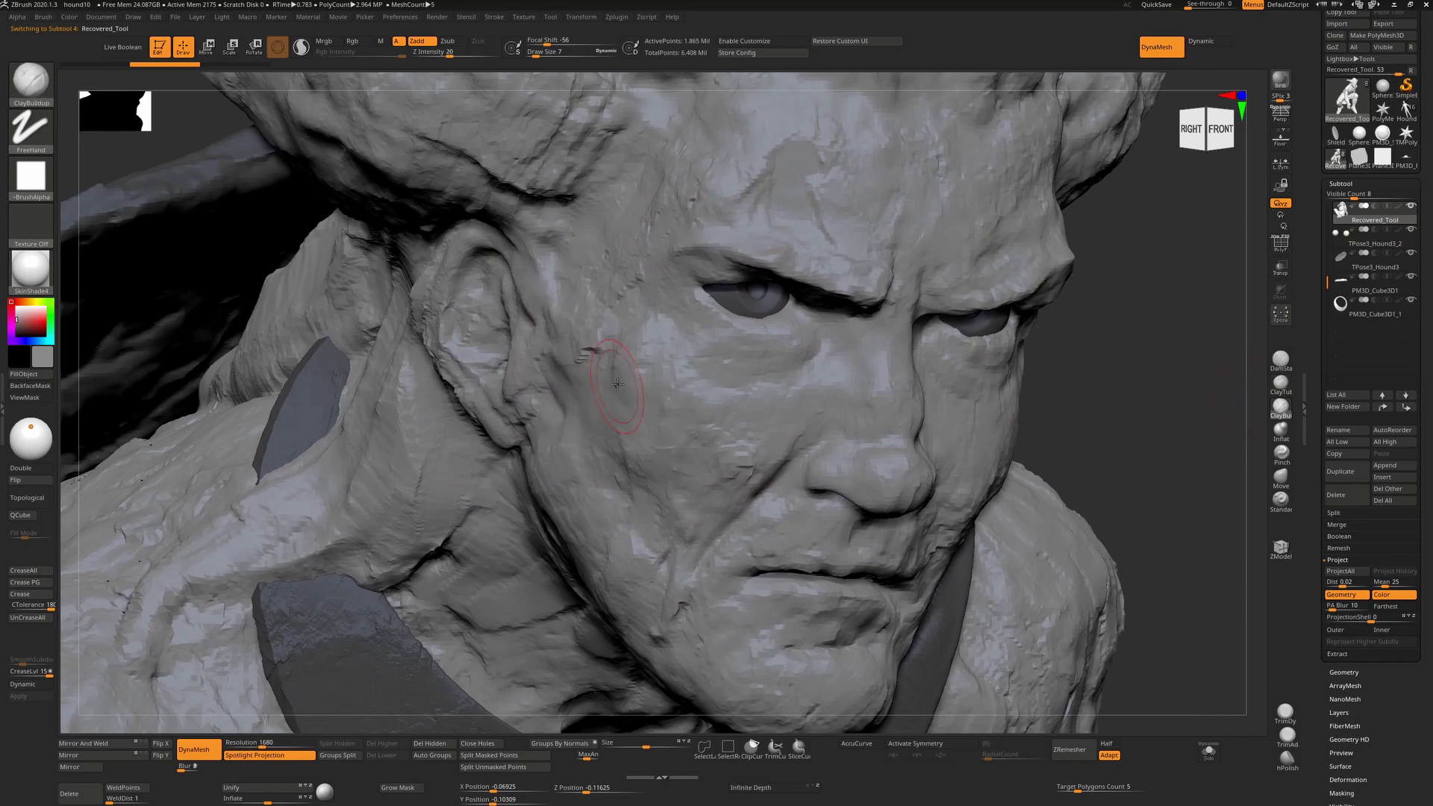
pyautogui.moveTo(583, 296)
pyautogui.mouseDown()
pyautogui.moveTo(586, 388)
pyautogui.moveTo(635, 433)
pyautogui.moveTo(687, 424)
pyautogui.mouseUp()
pyautogui.hotkey('ctrl', 'z')
# Step: Try larger ClayBuildup strokes over the temple and cheek at draw size 19, then undo them
pyautogui.press('s')
pyautogui.moveTo(616, 361); pyautogui.dragTo(607, 327)
pyautogui.moveTo(610, 401)
pyautogui.mouseDown()
pyautogui.moveTo(705, 451)
pyautogui.moveTo(603, 318)
pyautogui.moveTo(570, 365)
pyautogui.moveTo(613, 409)
pyautogui.moveTo(706, 456)
pyautogui.mouseUp()
pyautogui.moveTo(585, 336); pyautogui.dragTo(705, 457)
pyautogui.moveTo(634, 358)
pyautogui.mouseDown()
pyautogui.moveTo(627, 340)
pyautogui.moveTo(597, 373)
pyautogui.moveTo(654, 428)
pyautogui.mouseUp()
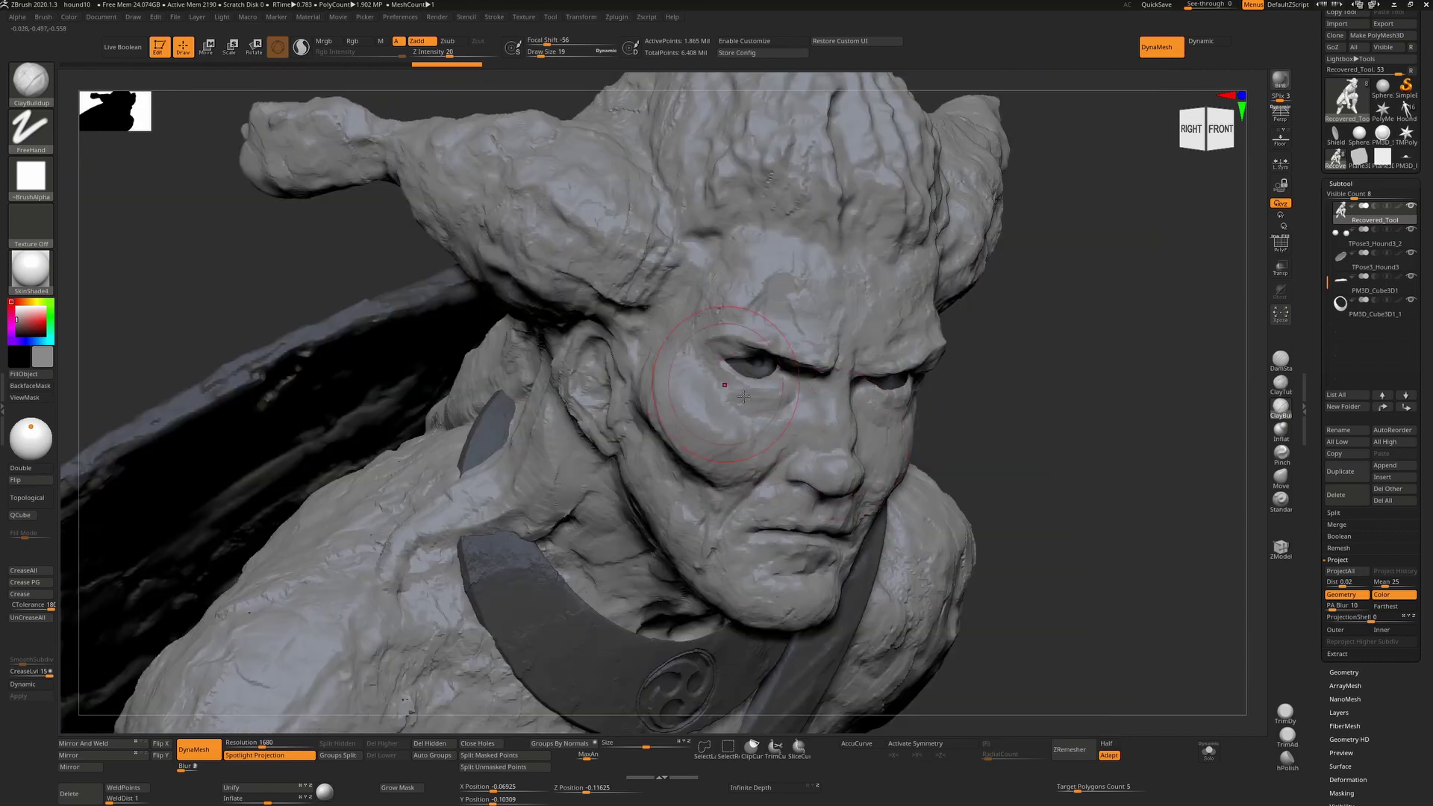
pyautogui.press('ctrl')
pyautogui.keyDown('ctrl'); pyautogui.moveTo(713, 448); pyautogui.dragTo(668, 443, button='right'); pyautogui.keyUp('ctrl')
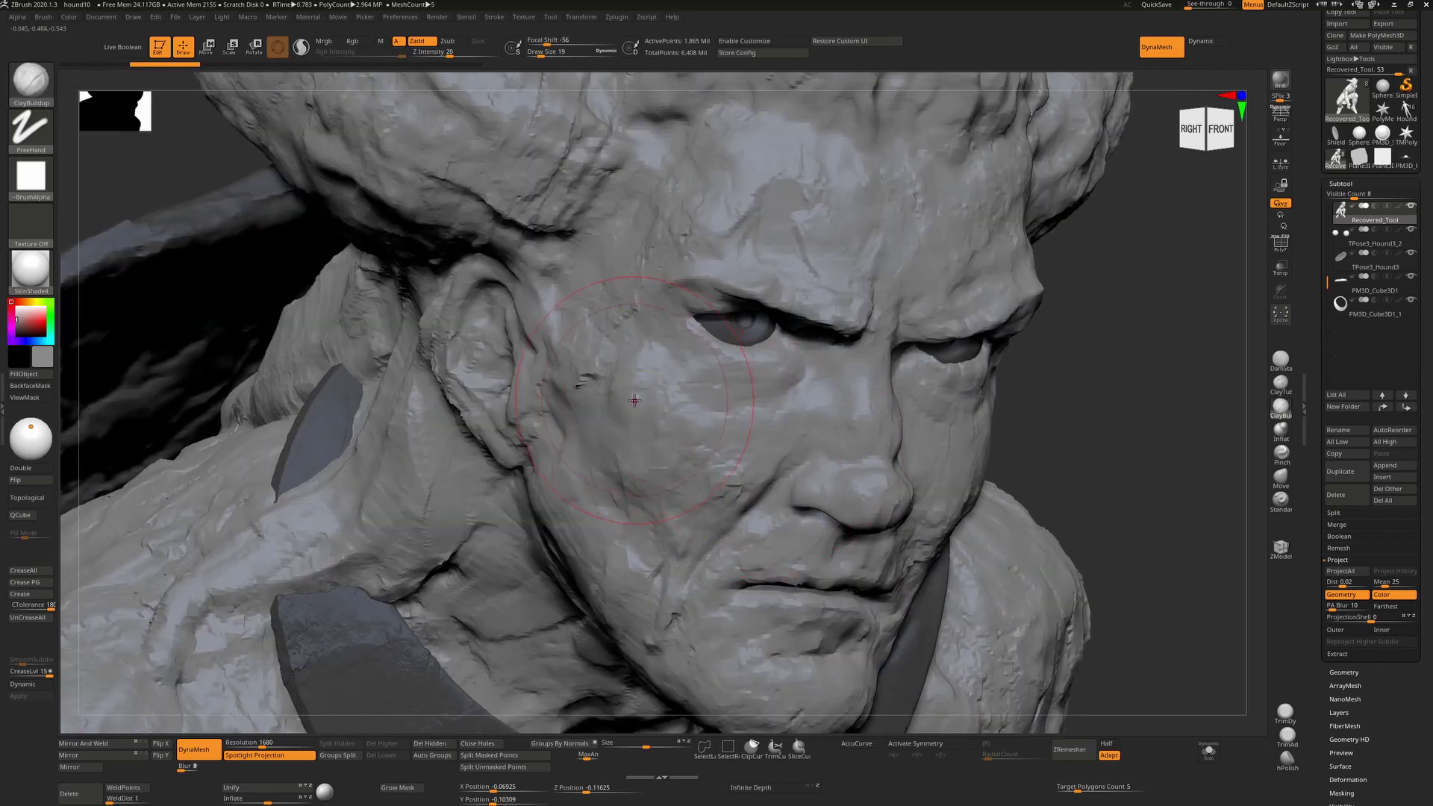
# Step: Fill and flatten the temple, cheek and jaw with ClayTubes strokes at draw size 9
pyautogui.press('b')
pyautogui.press('c')
pyautogui.press('t')
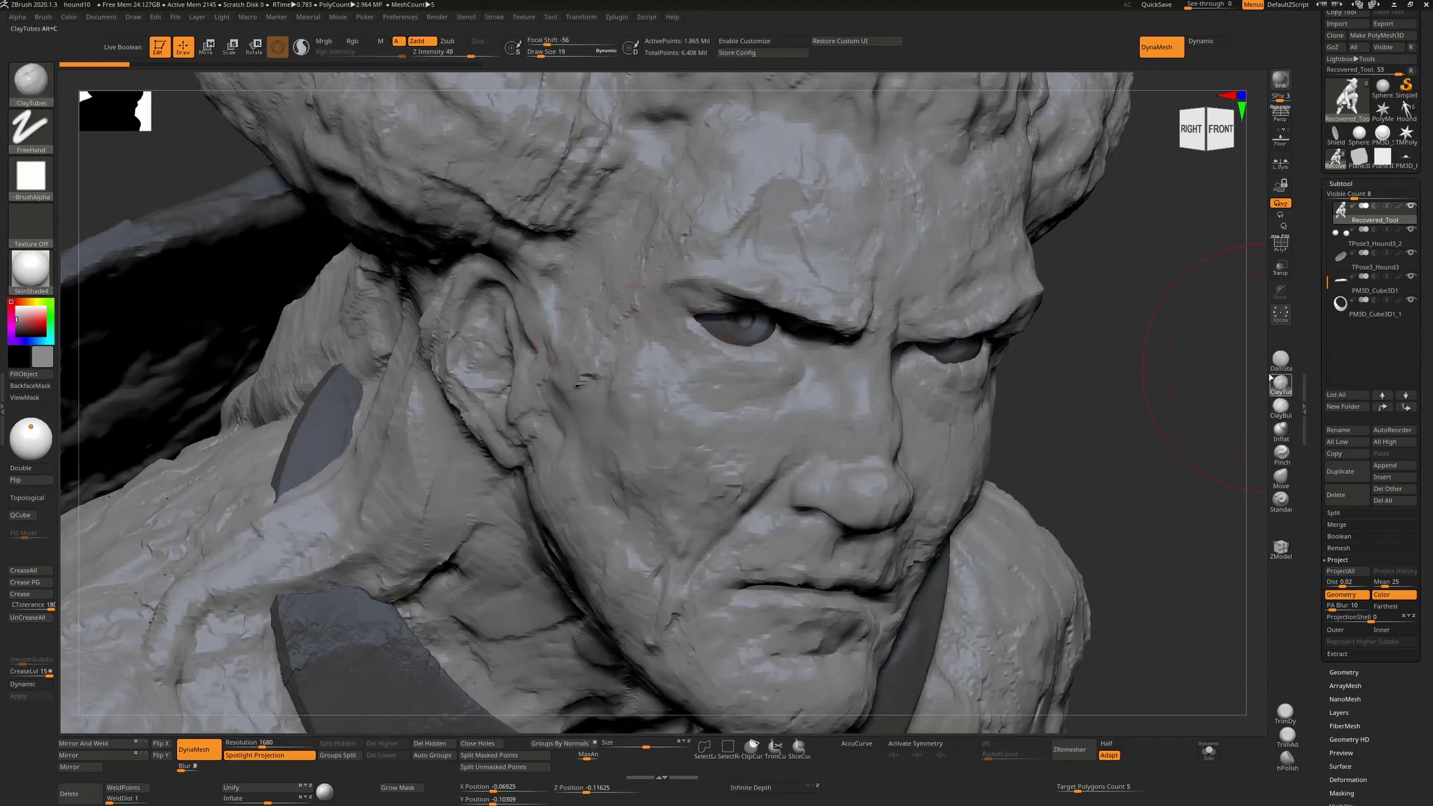
pyautogui.press('s')
pyautogui.moveTo(598, 346); pyautogui.dragTo(588, 326)
pyautogui.press('s')
pyautogui.moveTo(574, 388); pyautogui.dragTo(594, 306)
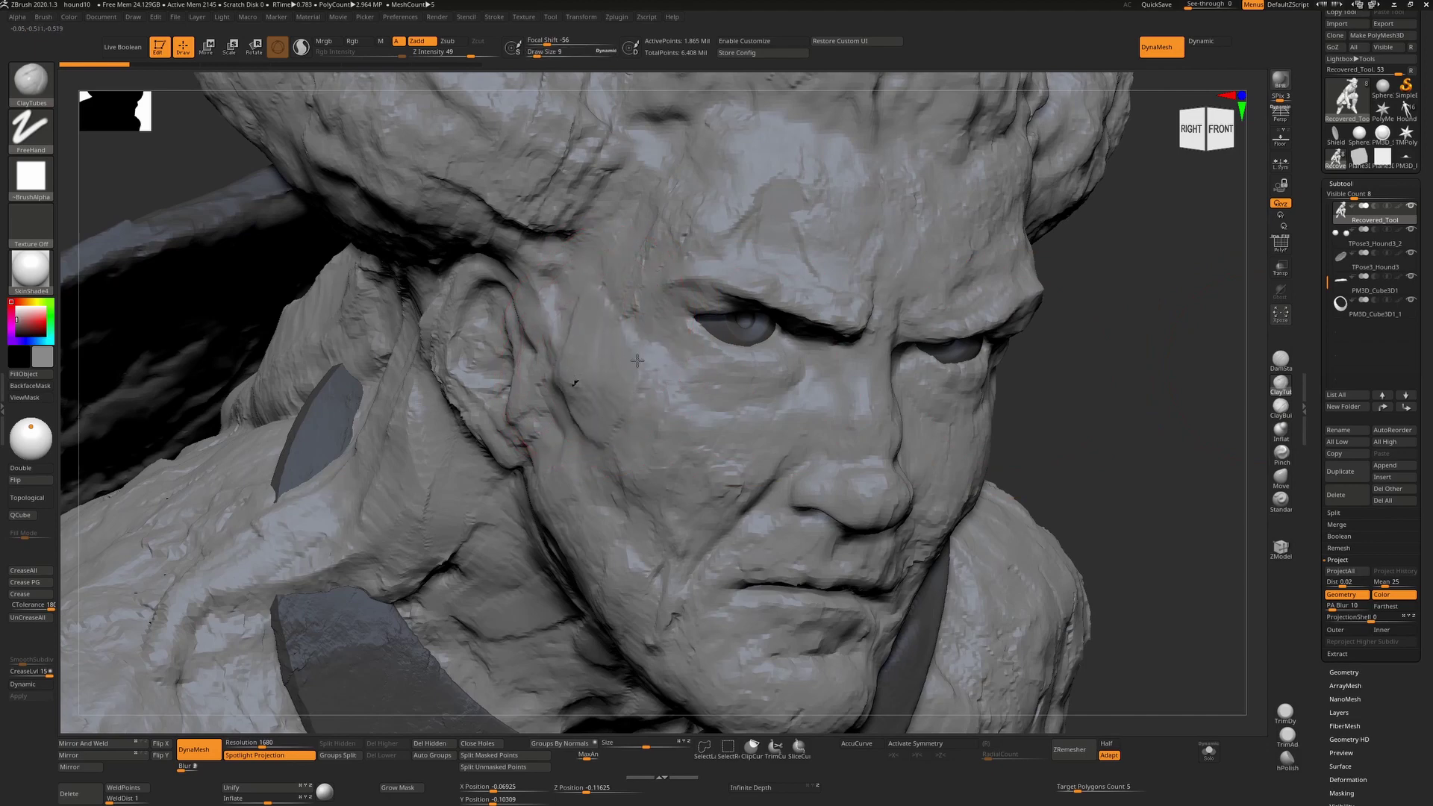
pyautogui.moveTo(690, 406)
pyautogui.mouseDown()
pyautogui.moveTo(624, 480)
pyautogui.moveTo(675, 502)
pyautogui.mouseUp()
pyautogui.moveTo(770, 463); pyautogui.dragTo(656, 573)
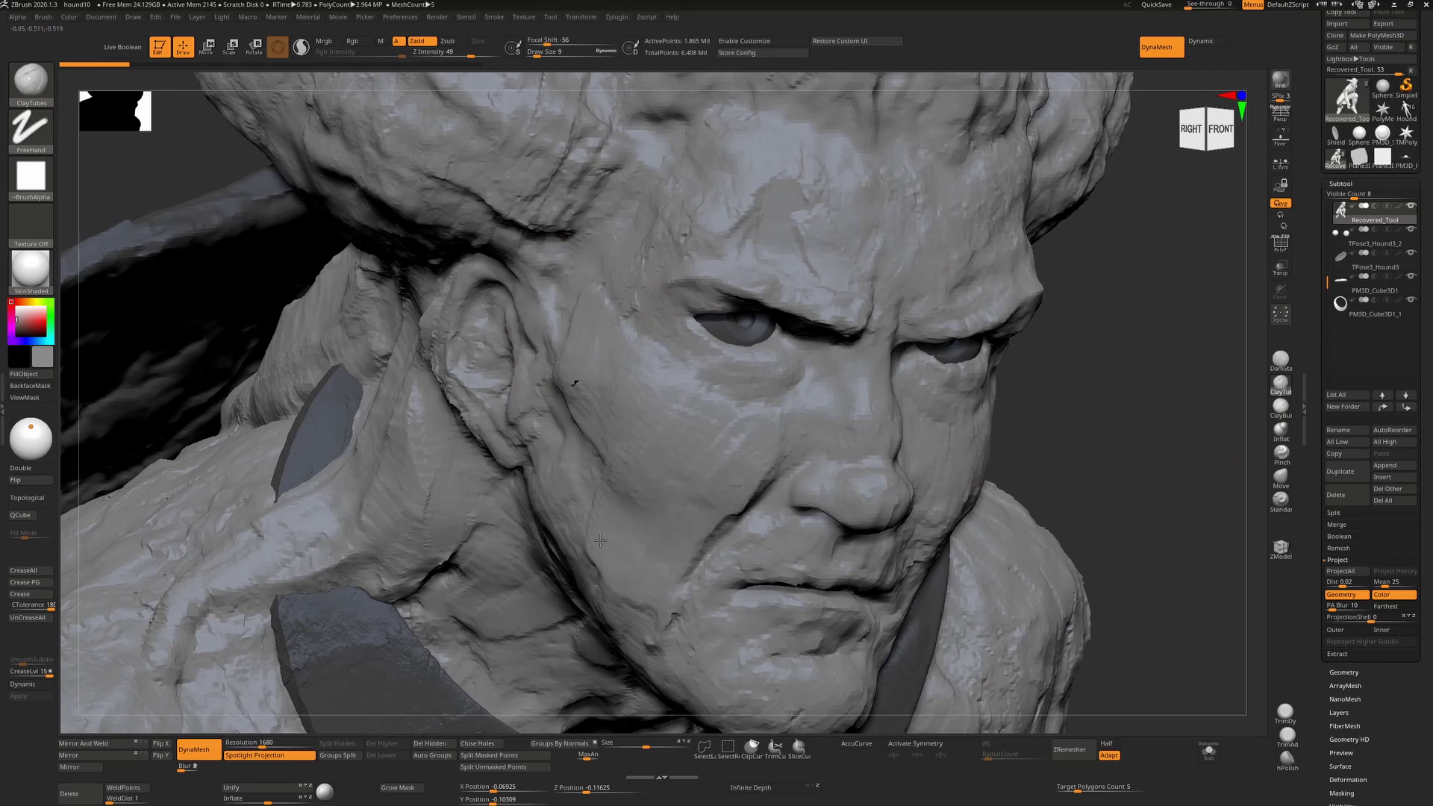
pyautogui.moveTo(602, 493); pyautogui.dragTo(580, 507)
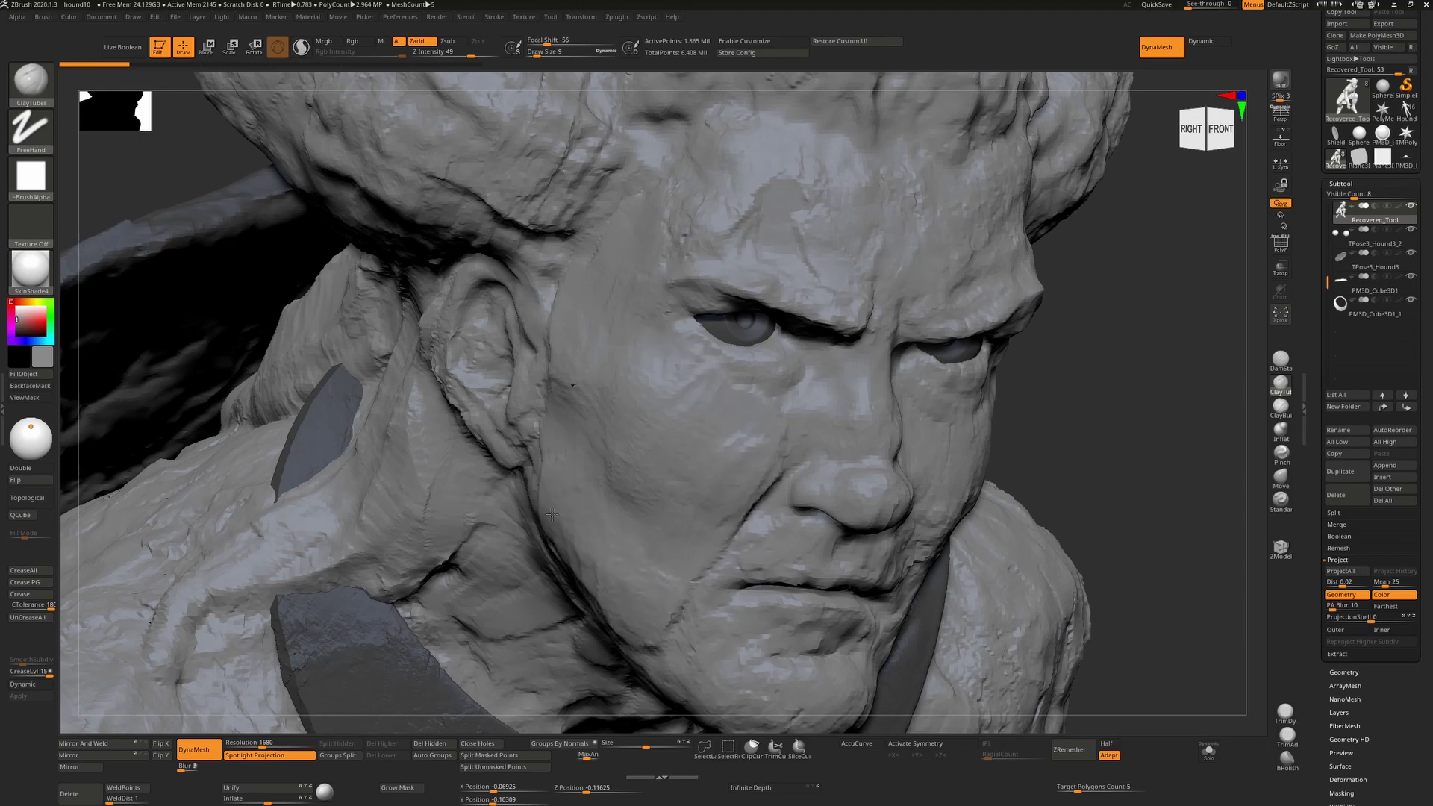
# Step: Even out the forehead and brow with ClayTubes, reducing the draw size to 7, and touch up the lower cheek
pyautogui.moveTo(612, 282)
pyautogui.mouseDown()
pyautogui.moveTo(639, 202)
pyautogui.moveTo(666, 259)
pyautogui.moveTo(825, 223)
pyautogui.moveTo(853, 263)
pyautogui.mouseUp()
pyautogui.moveTo(851, 200)
pyautogui.mouseDown()
pyautogui.moveTo(795, 127)
pyautogui.moveTo(657, 138)
pyautogui.mouseUp()
pyautogui.hotkey('ctrl', 'shift', 'z')
pyautogui.press('[')
pyautogui.moveTo(829, 226)
pyautogui.mouseDown()
pyautogui.moveTo(851, 254)
pyautogui.moveTo(840, 287)
pyautogui.moveTo(855, 299)
pyautogui.moveTo(842, 211)
pyautogui.mouseUp()
pyautogui.moveTo(771, 272)
pyautogui.mouseDown()
pyautogui.moveTo(832, 173)
pyautogui.moveTo(742, 238)
pyautogui.moveTo(777, 182)
pyautogui.mouseUp()
pyautogui.moveTo(694, 243); pyautogui.dragTo(736, 151)
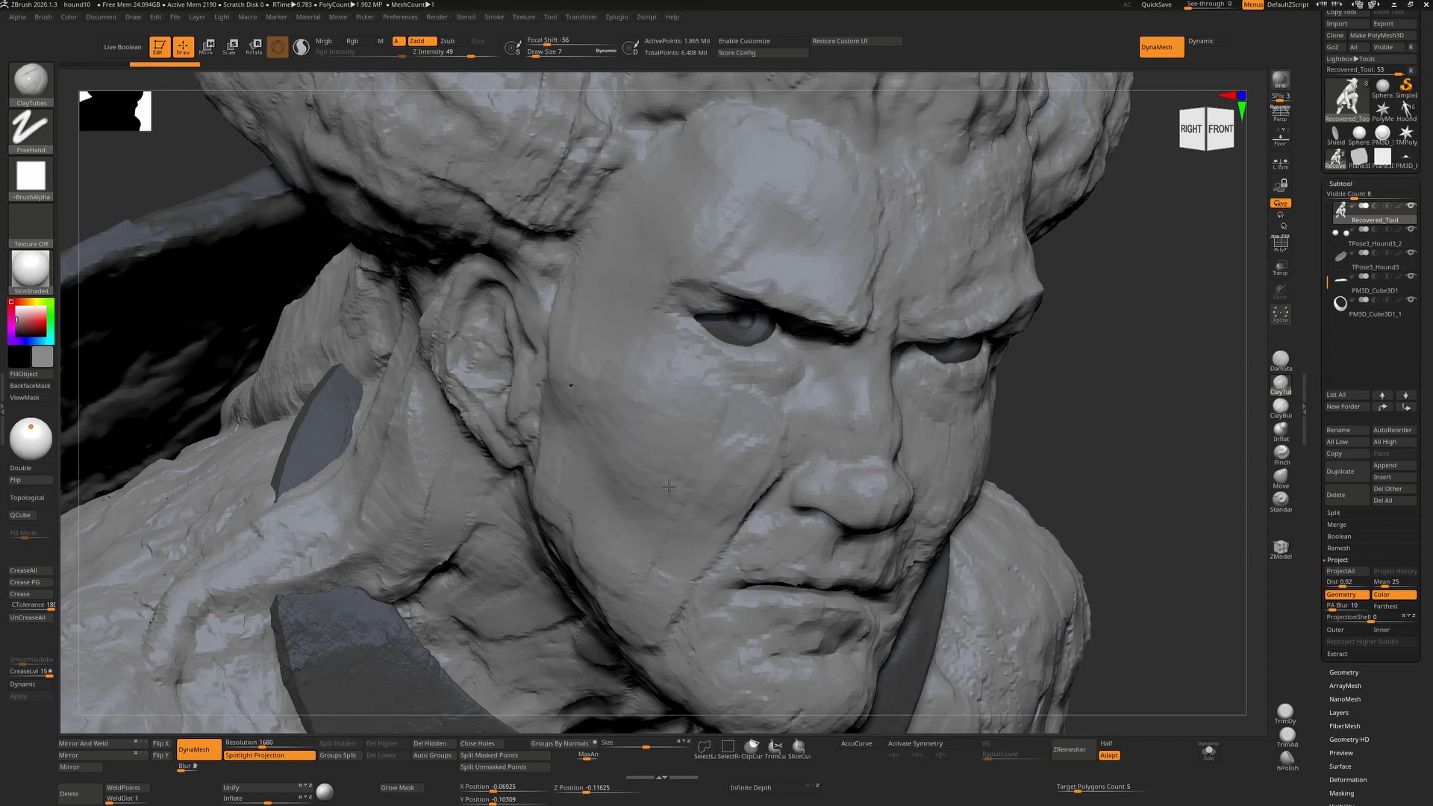
pyautogui.moveTo(738, 530); pyautogui.dragTo(702, 516)
# Step: Review the whole head and undo the ClayTubes strokes on the face
pyautogui.keyDown('ctrl'); pyautogui.moveTo(702, 515); pyautogui.dragTo(928, 439, button='right'); pyautogui.keyUp('ctrl')
pyautogui.keyDown('alt'); pyautogui.moveTo(884, 508); pyautogui.dragTo(834, 464, button='right'); pyautogui.keyUp('alt')
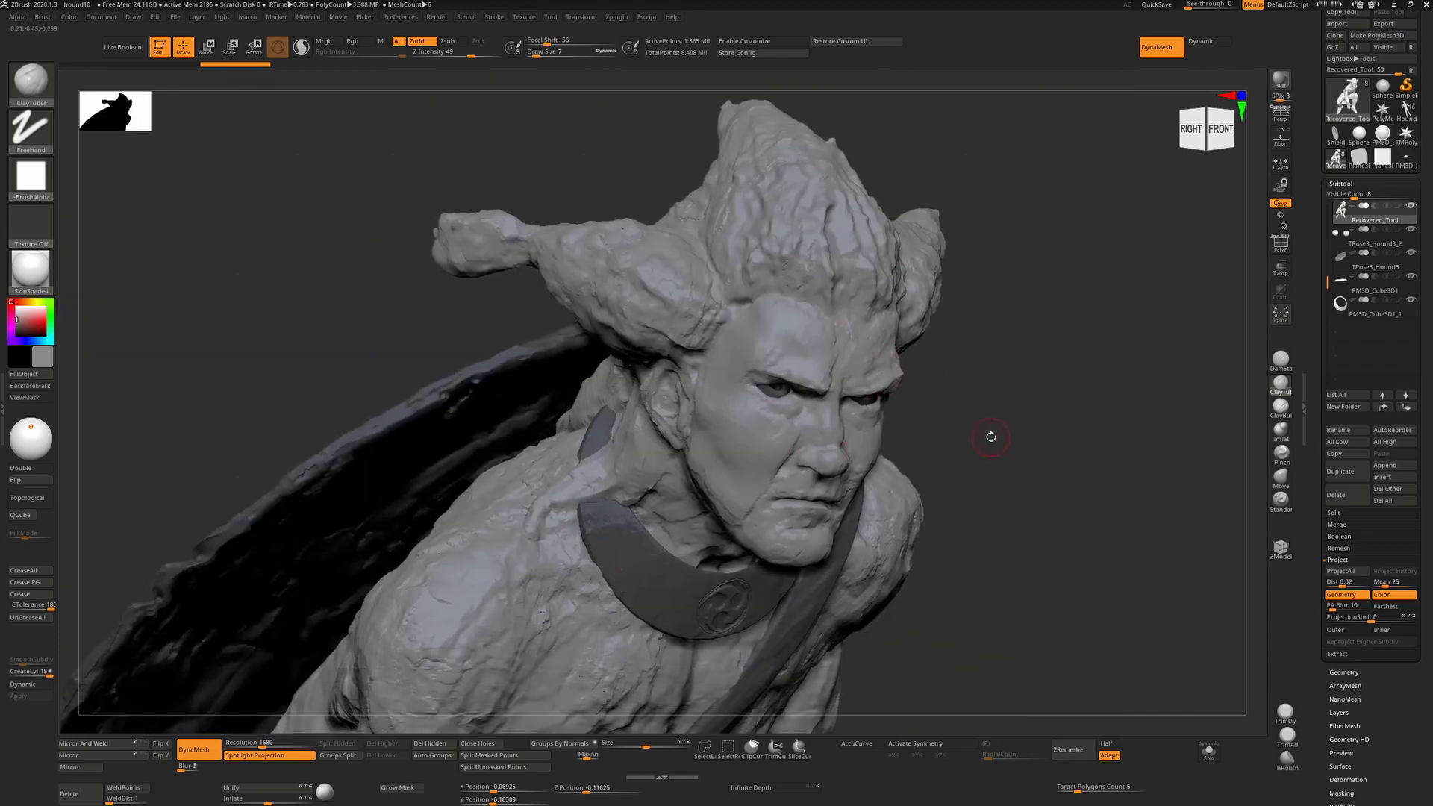
pyautogui.press('ctrl')
pyautogui.hotkey('ctrl', 'z')
pyautogui.keyDown('ctrl'); pyautogui.moveTo(815, 413); pyautogui.dragTo(811, 432, button='right'); pyautogui.keyUp('ctrl')
# Step: Rework the temple, forehead and cheek with ClayBuildup at draw size 7, then refine the area beside the eye with ClayTubes
pyautogui.click(1281, 407)
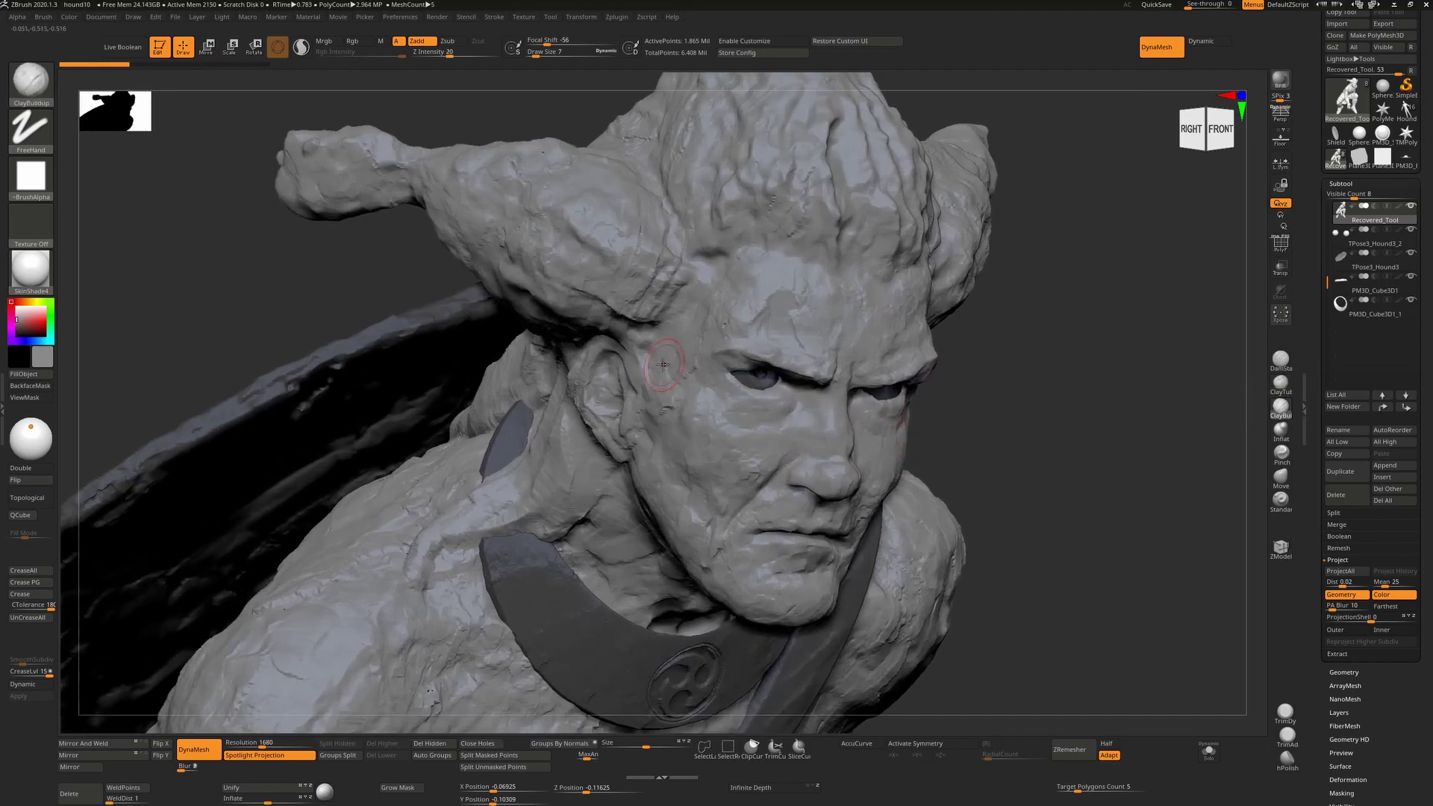
pyautogui.moveTo(655, 383)
pyautogui.mouseDown()
pyautogui.moveTo(689, 449)
pyautogui.moveTo(720, 448)
pyautogui.moveTo(754, 478)
pyautogui.moveTo(707, 528)
pyautogui.moveTo(691, 485)
pyautogui.moveTo(660, 463)
pyautogui.moveTo(639, 468)
pyautogui.moveTo(665, 425)
pyautogui.moveTo(687, 515)
pyautogui.moveTo(716, 478)
pyautogui.moveTo(776, 448)
pyautogui.moveTo(725, 407)
pyautogui.moveTo(721, 287)
pyautogui.moveTo(740, 274)
pyautogui.moveTo(751, 310)
pyautogui.moveTo(783, 299)
pyautogui.moveTo(806, 314)
pyautogui.moveTo(783, 352)
pyautogui.moveTo(821, 321)
pyautogui.moveTo(761, 295)
pyautogui.moveTo(686, 331)
pyautogui.mouseUp()
pyautogui.moveTo(648, 396)
pyautogui.mouseDown()
pyautogui.moveTo(660, 477)
pyautogui.moveTo(691, 510)
pyautogui.moveTo(722, 395)
pyautogui.mouseUp()
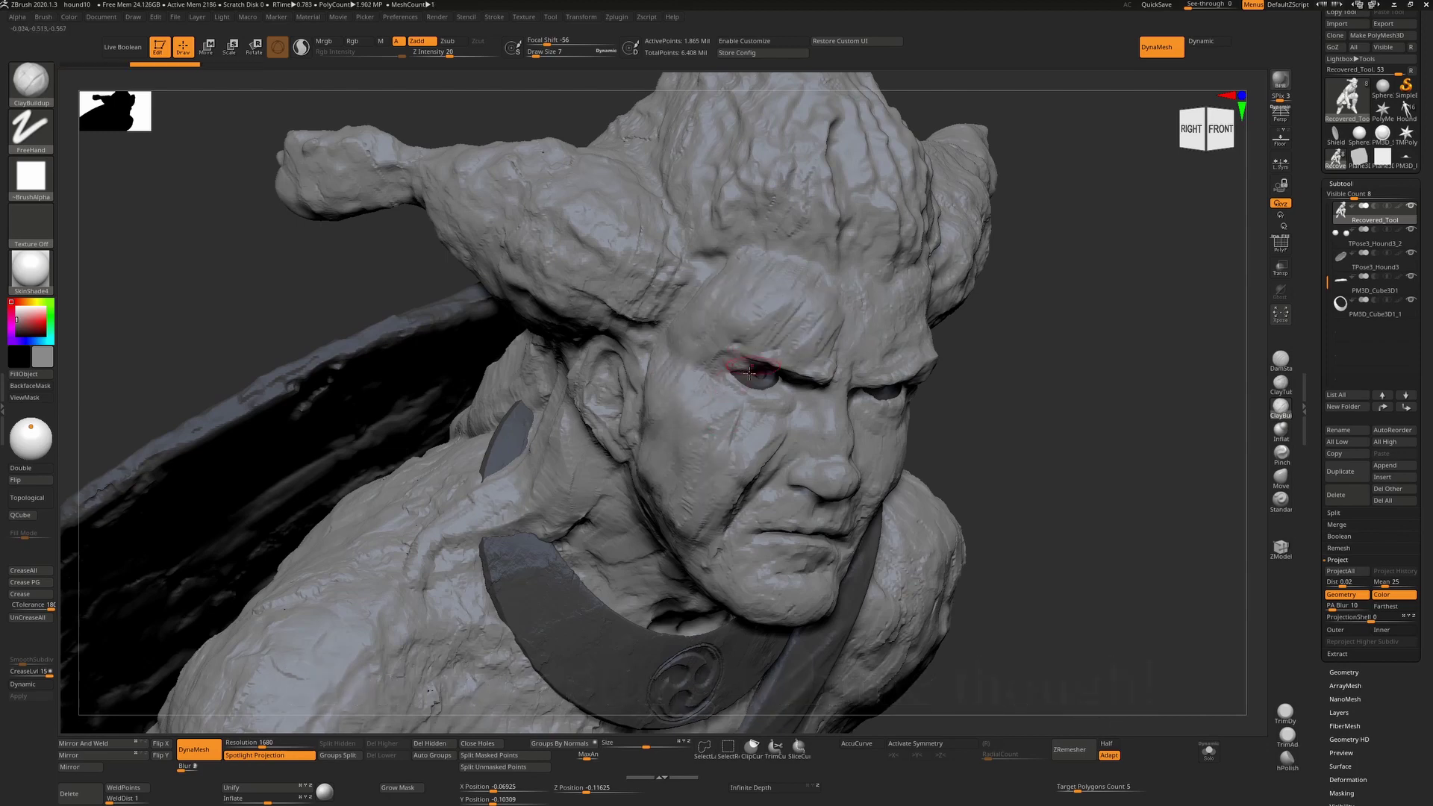
pyautogui.click(1281, 382)
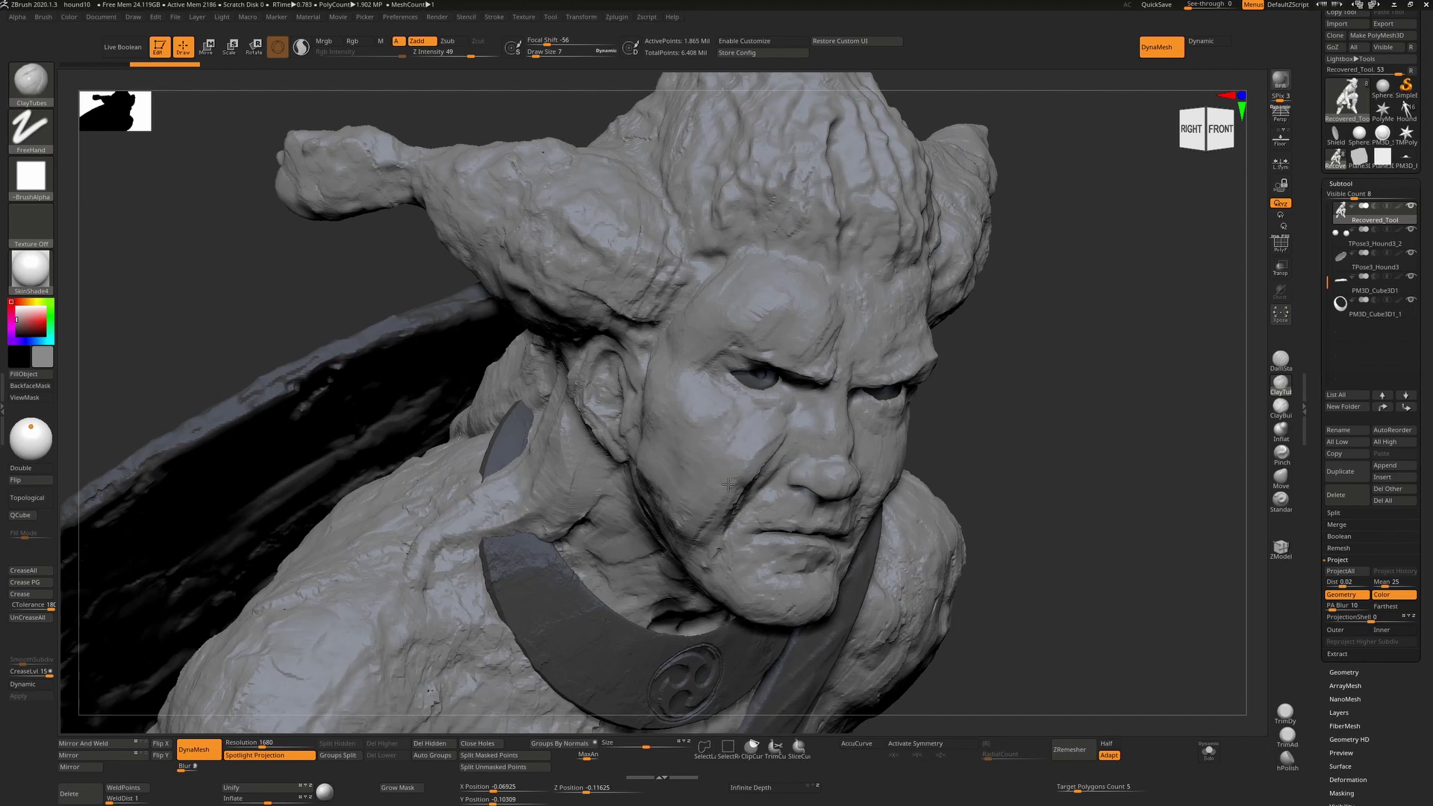
pyautogui.moveTo(717, 350); pyautogui.dragTo(732, 360)
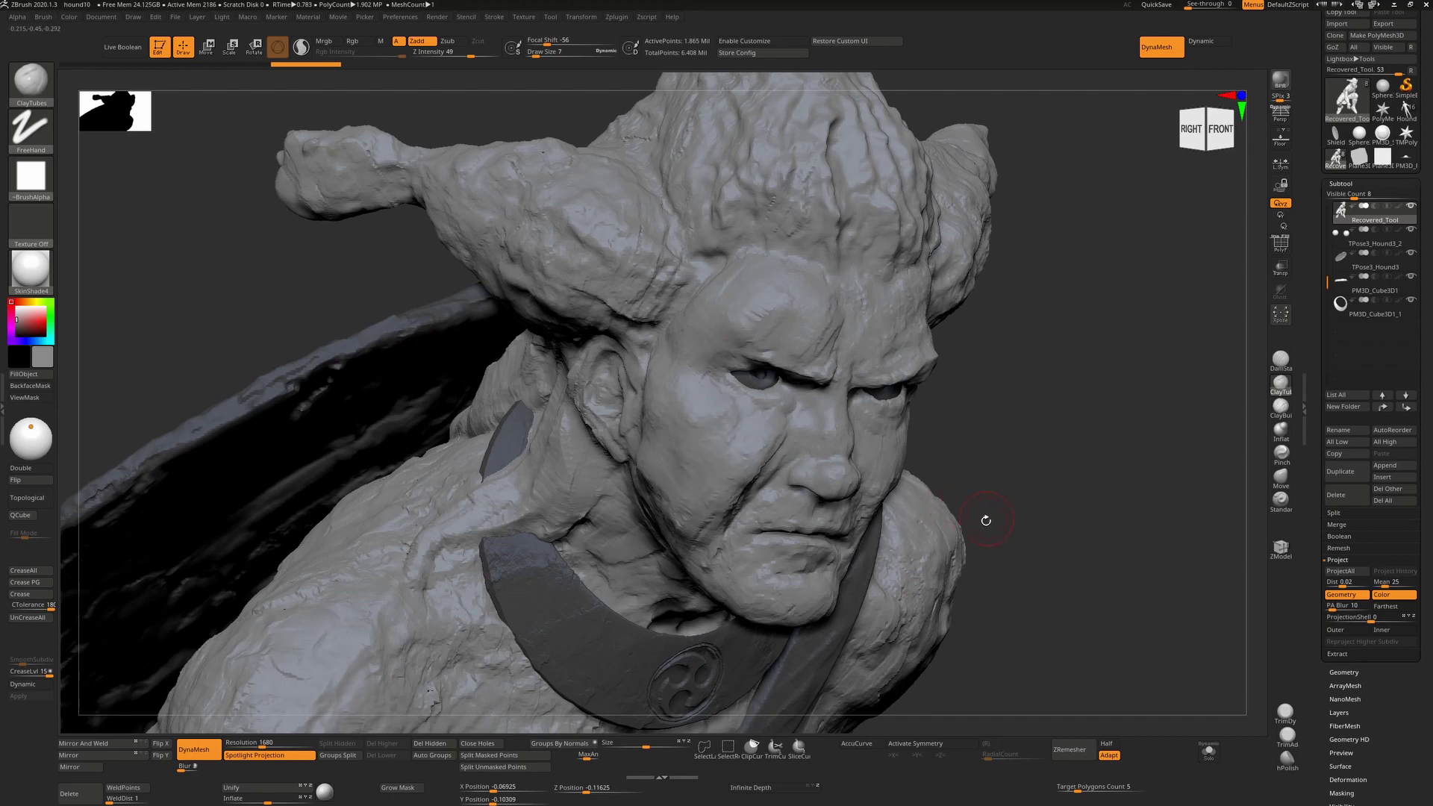
# Step: Undo the ClayBuildup and ClayTubes strokes on the face
pyautogui.hotkey('ctrl', 'z')
pyautogui.hotkey('ctrl', 'z')
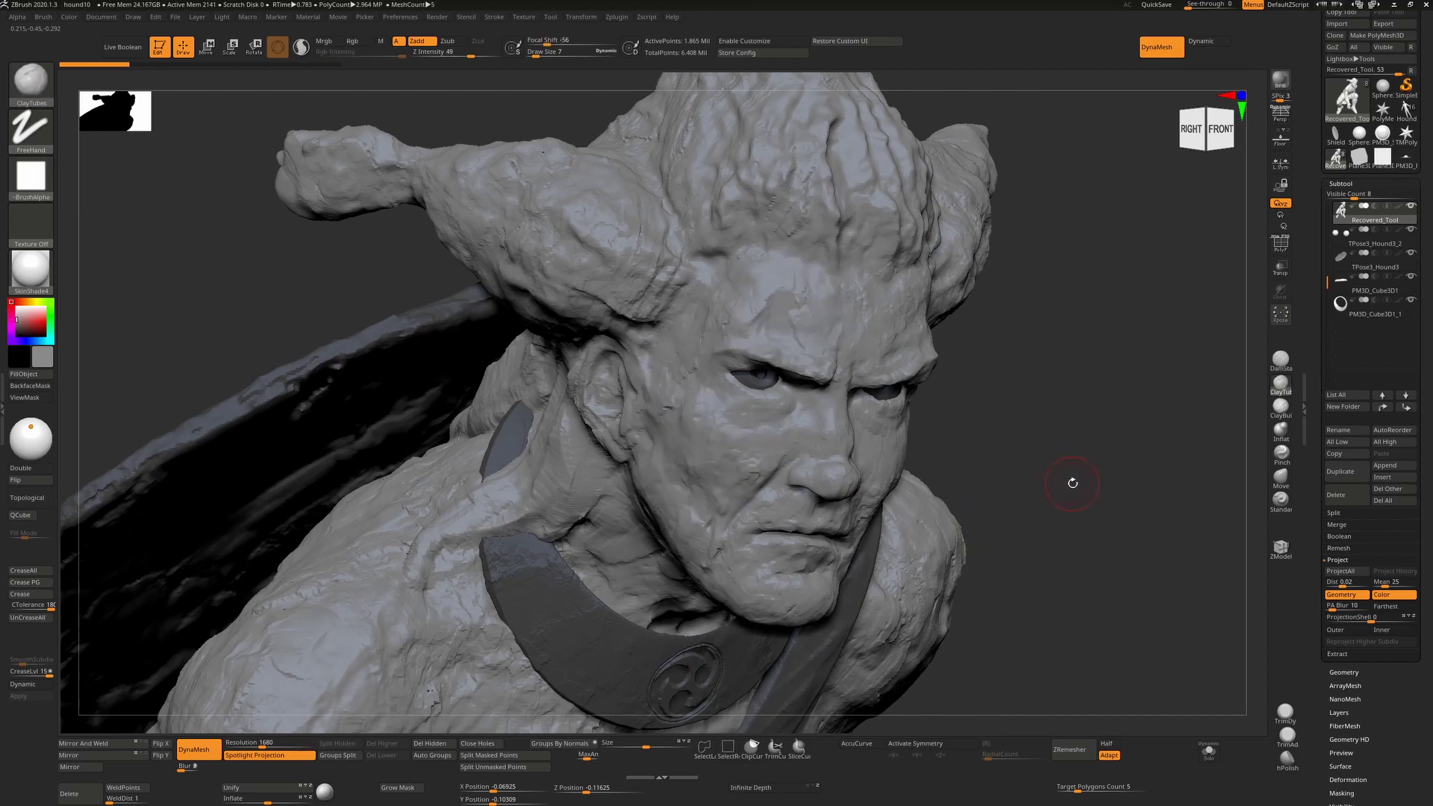
pyautogui.moveTo(1093, 471); pyautogui.dragTo(1094, 468)
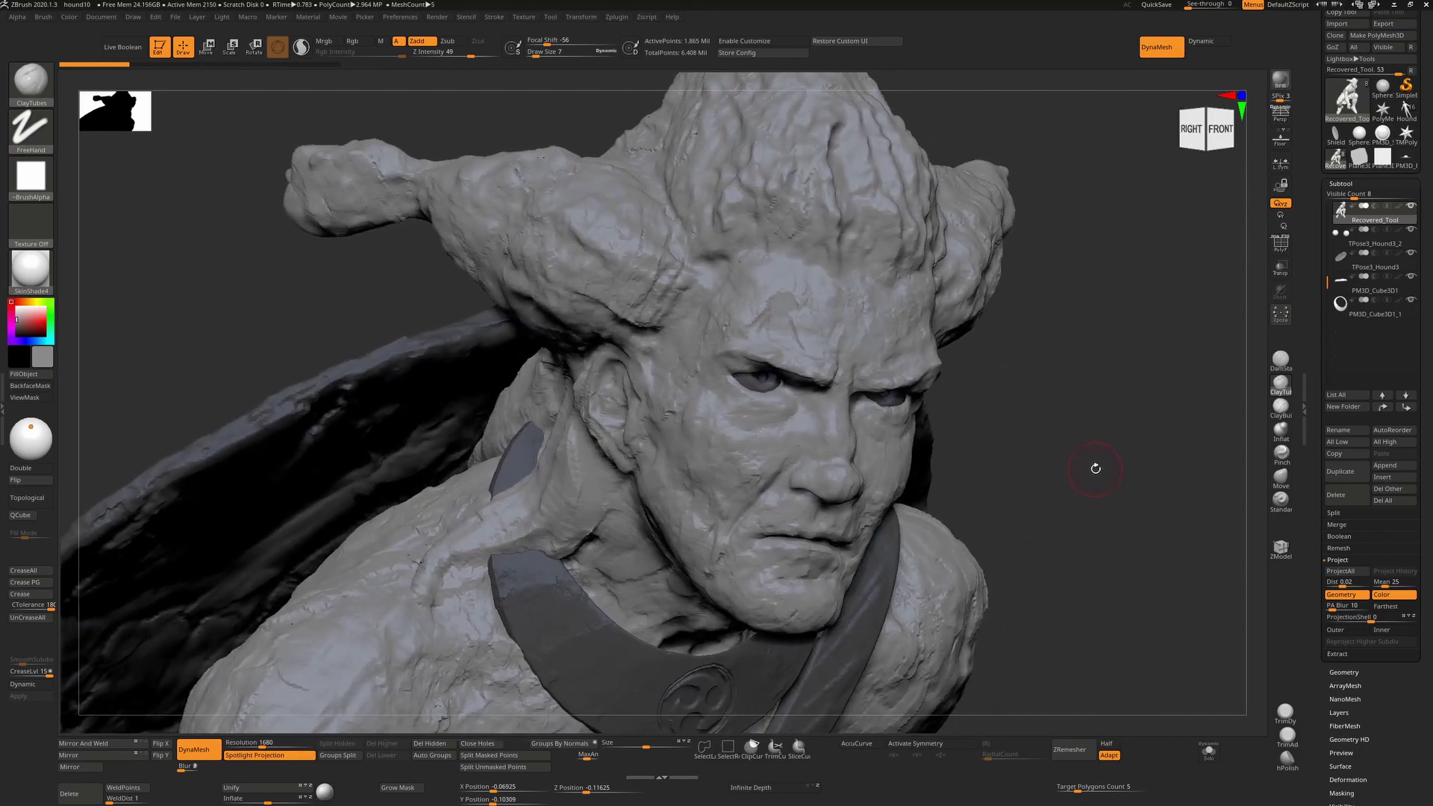